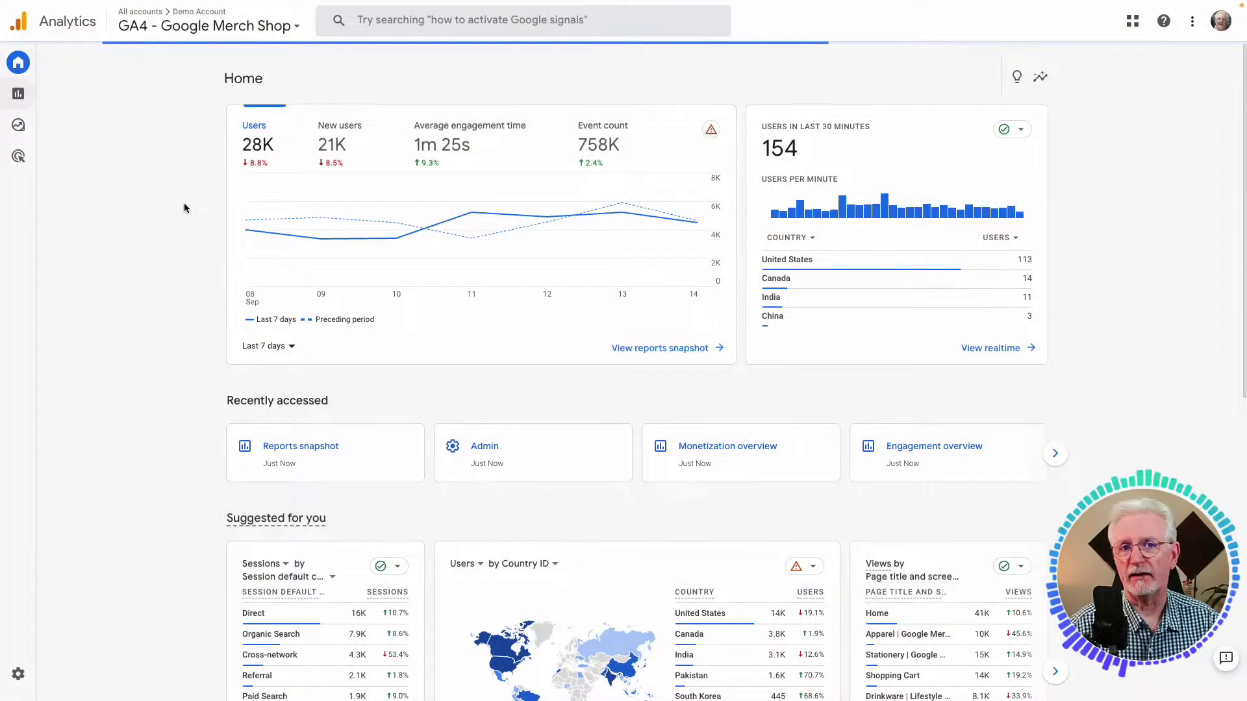
# - View the Acquisition, Engagement and Monetization overview reports in Google Analytics
pyautogui.click(85, 136)
pyautogui.click(97, 166)
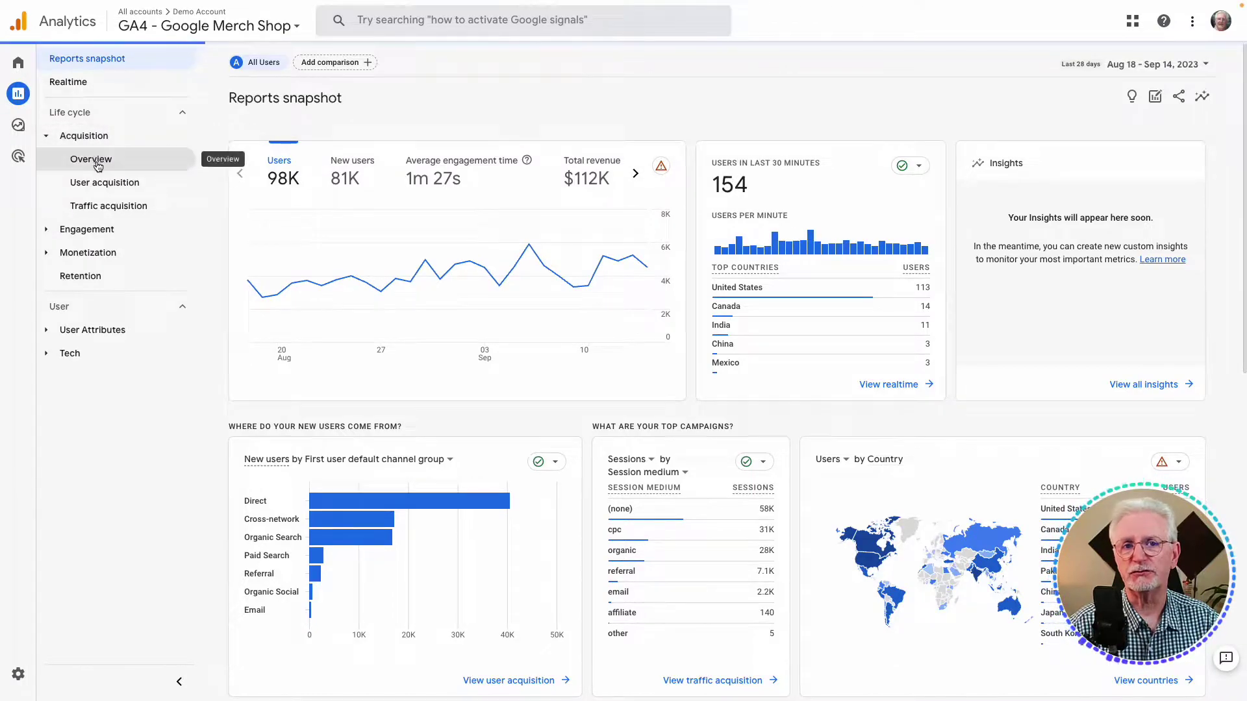
pyautogui.click(74, 232)
pyautogui.click(84, 258)
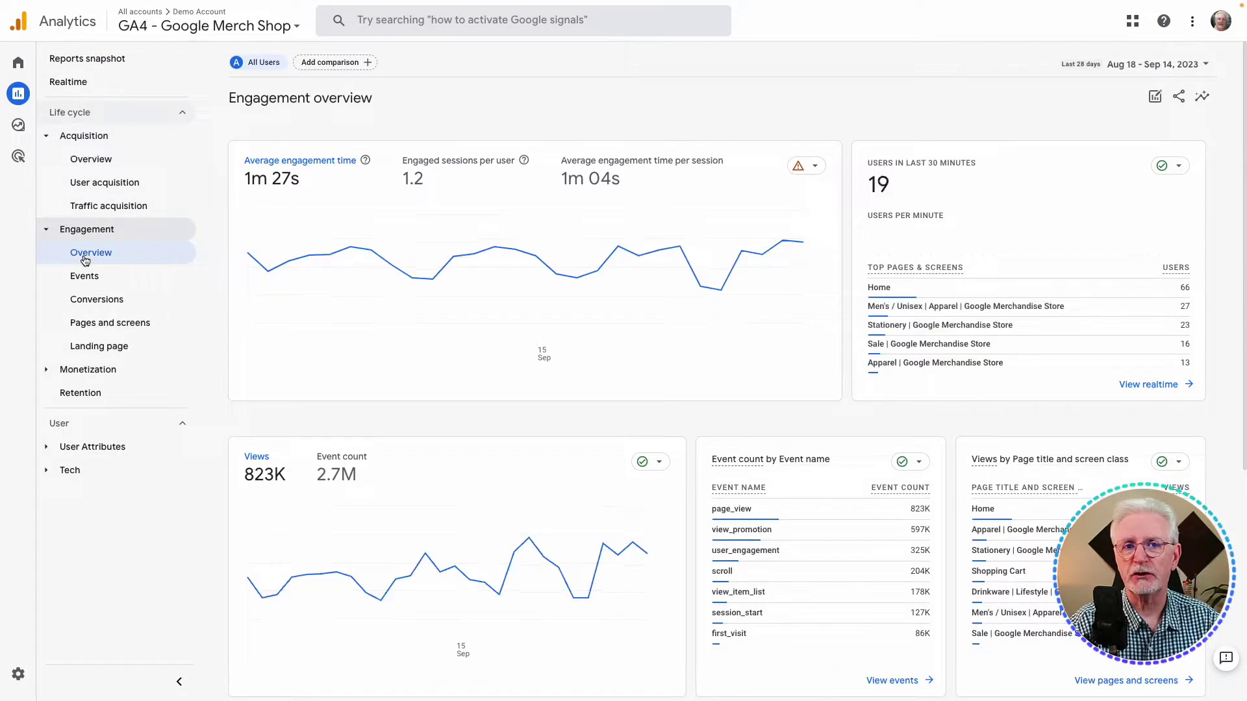
pyautogui.click(93, 365)
pyautogui.click(92, 393)
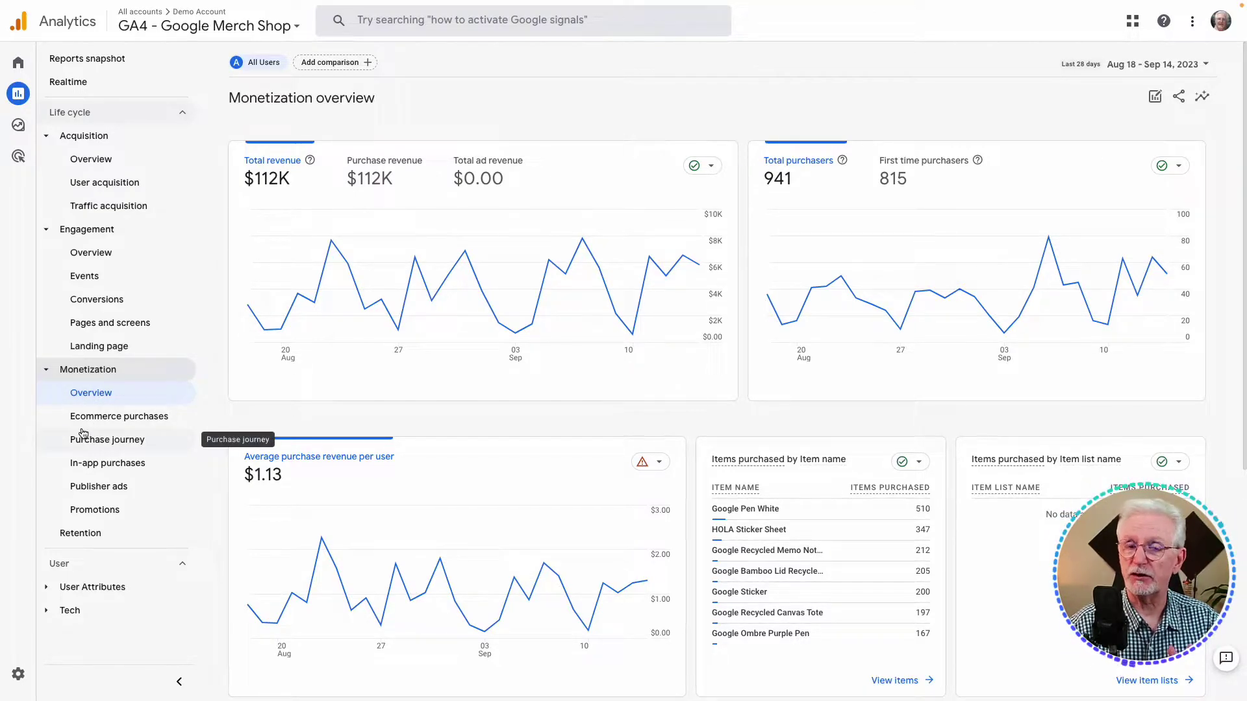
# - Open a Funnel exploration from the Explore page and scroll through it
pyautogui.click(26, 128)
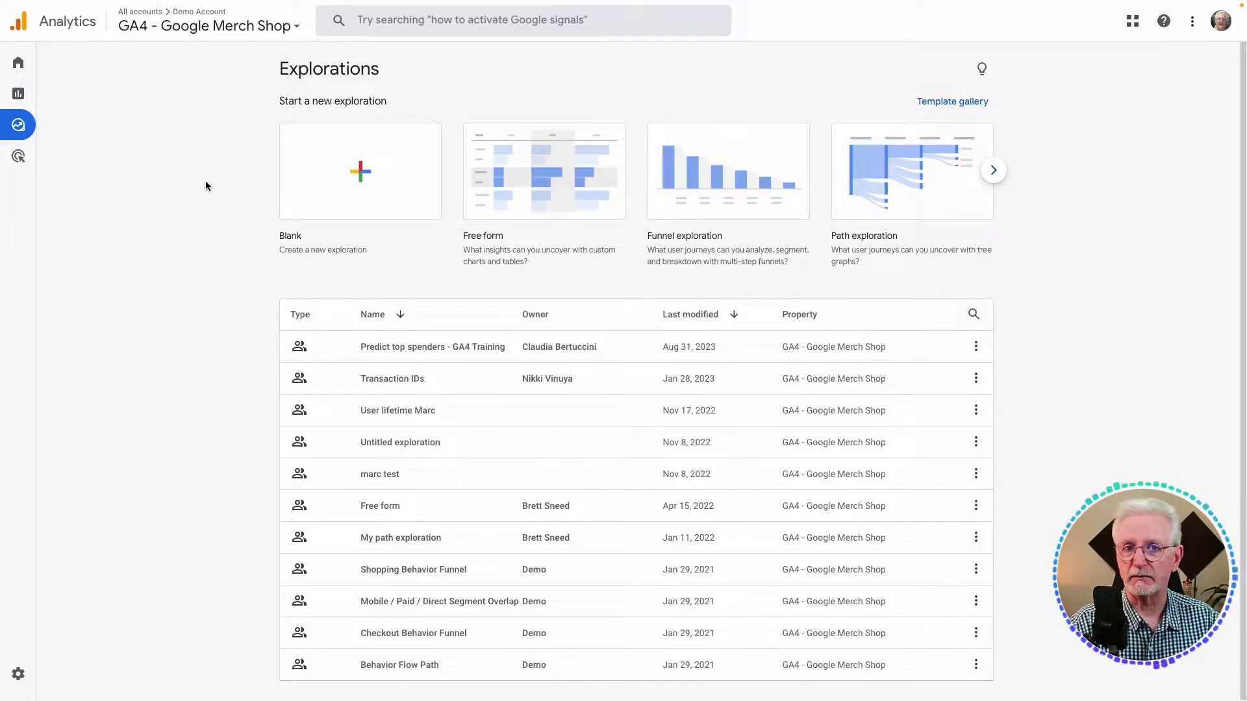
pyautogui.click(728, 171)
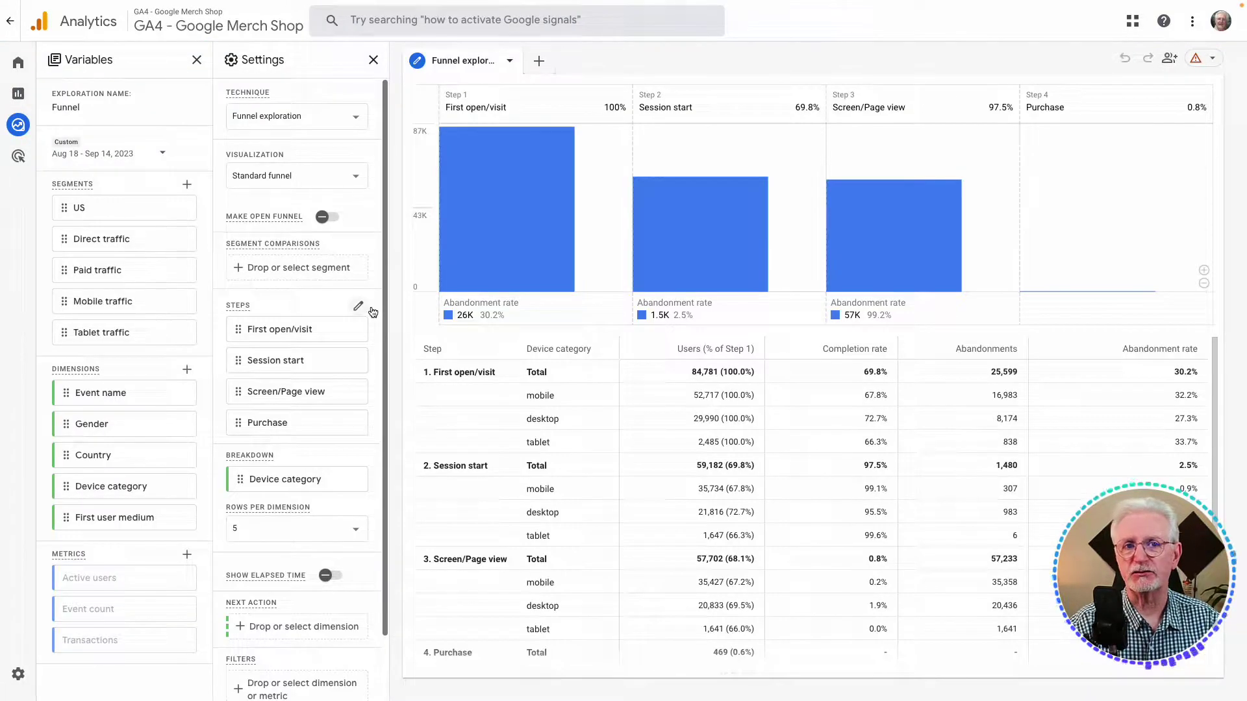
pyautogui.scroll(-2, 372, 312)
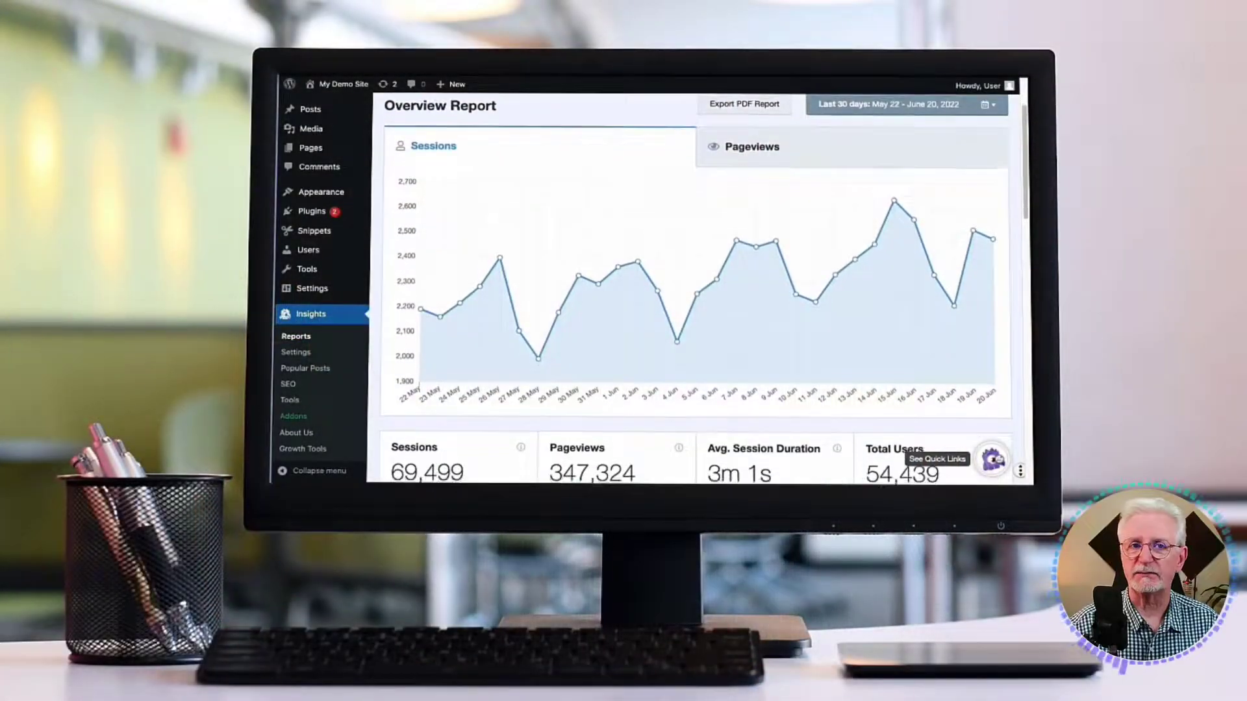
pyautogui.scroll(-3, 694, 285)
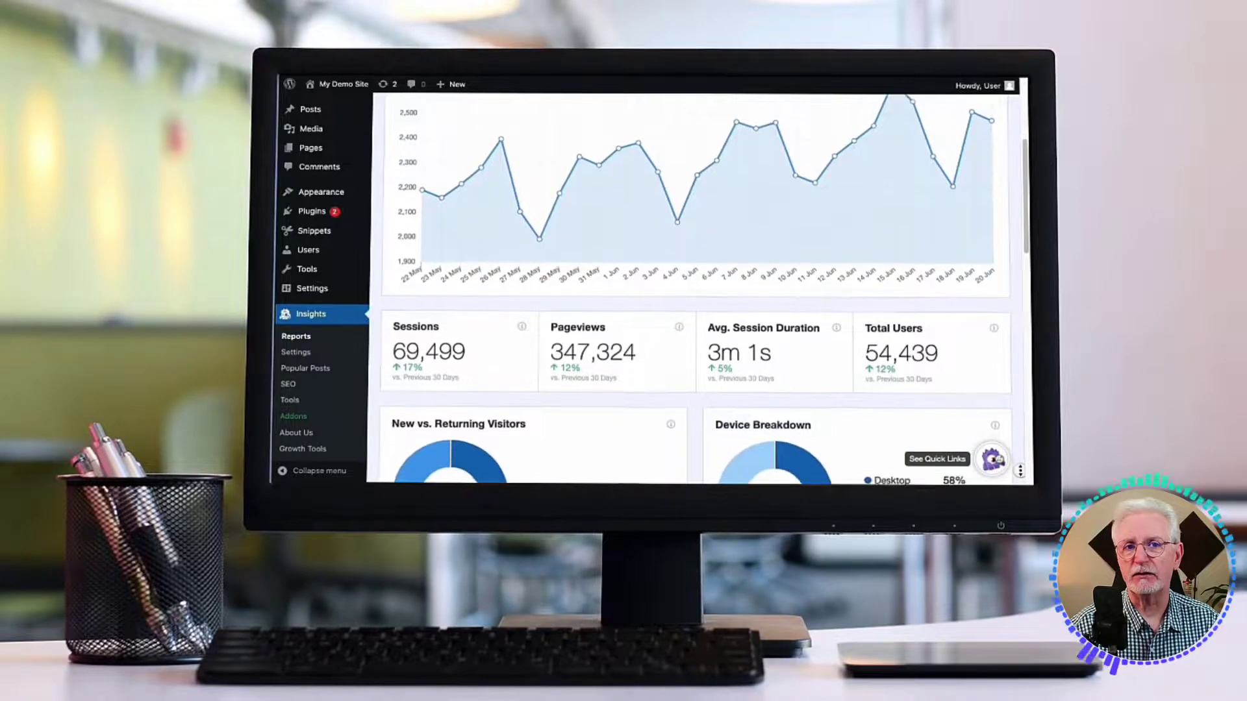
pyautogui.scroll(-2, 694, 285)
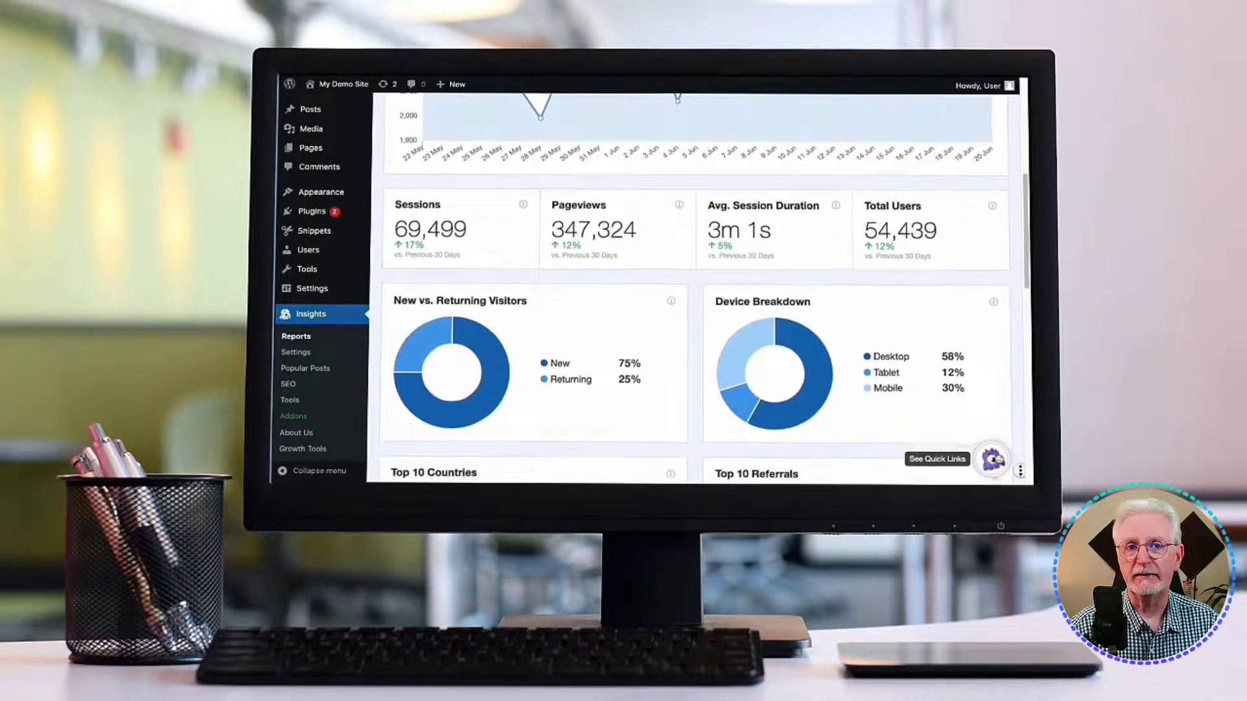
pyautogui.scroll(-2, 695, 286)
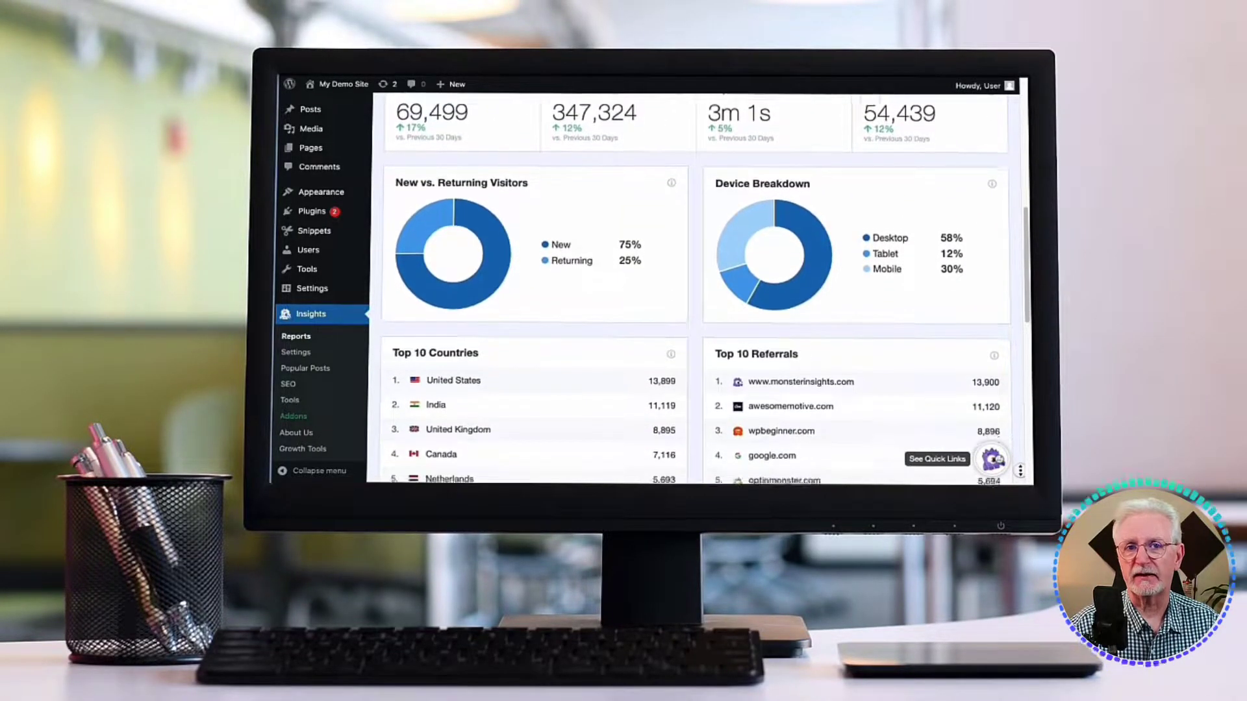
pyautogui.scroll(-2, 694, 285)
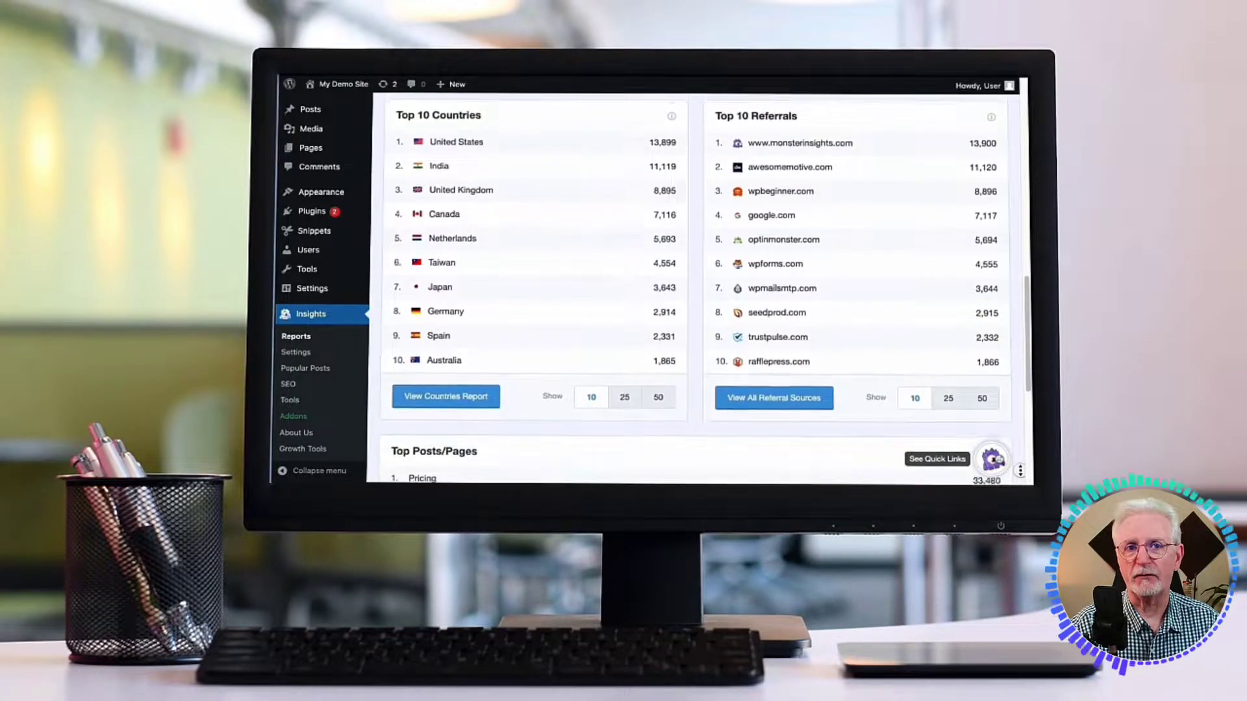
pyautogui.scroll(-2, 695, 286)
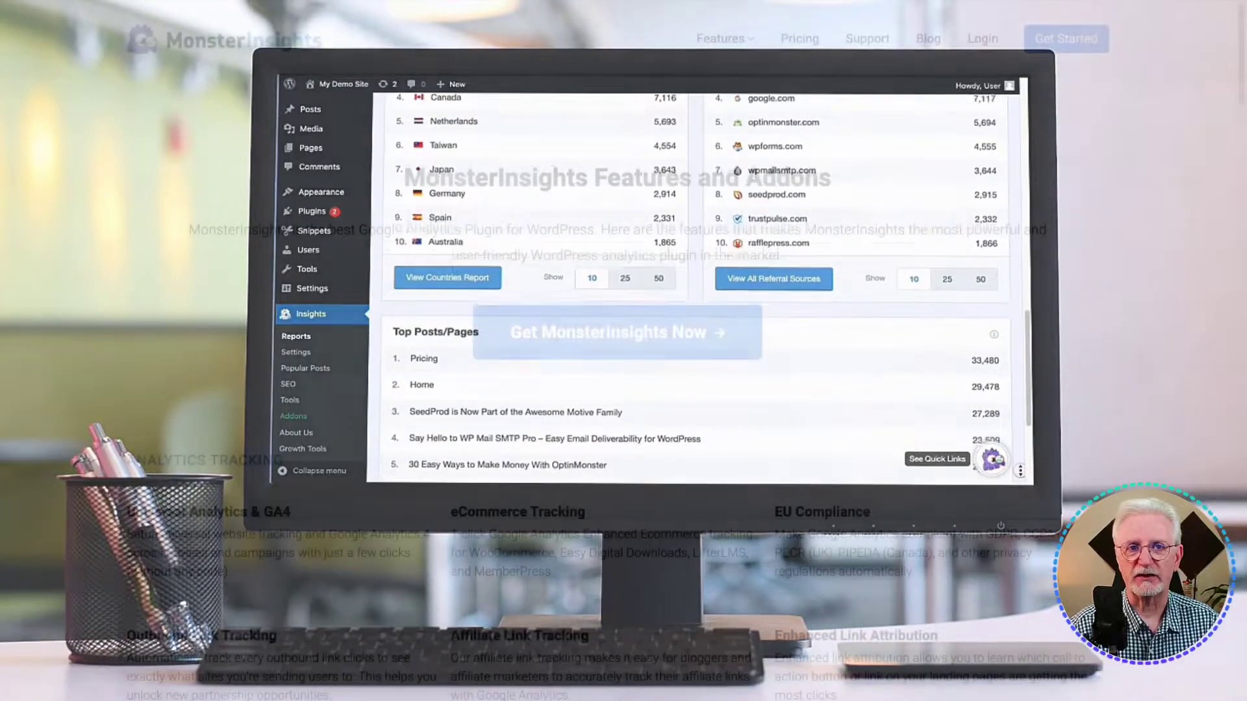
pyautogui.scroll(-2, 617, 350)
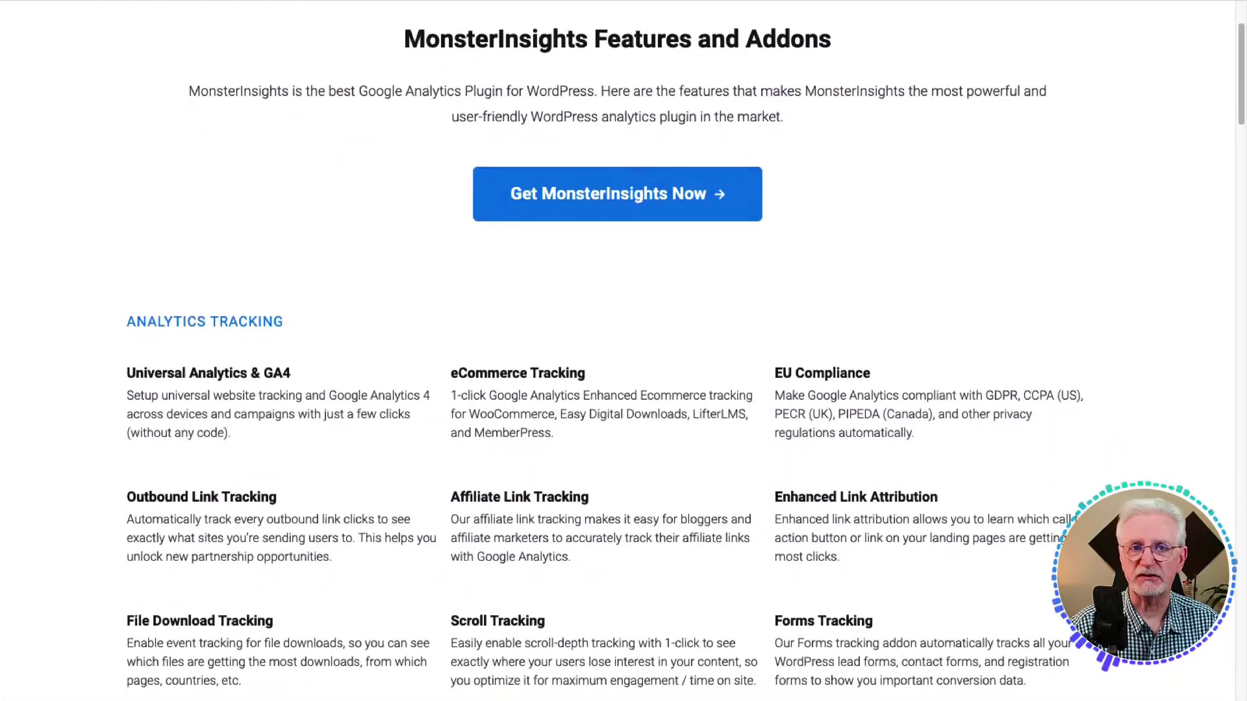
pyautogui.scroll(-2, 617, 351)
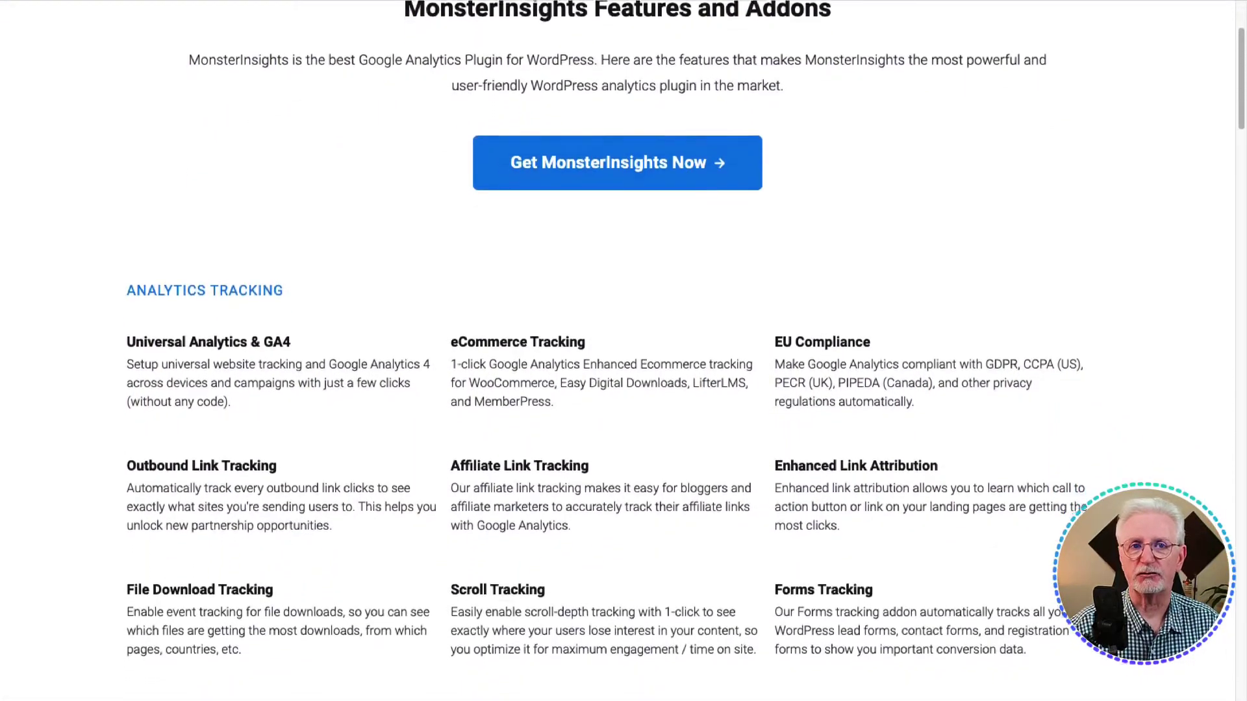
pyautogui.scroll(-2, 617, 351)
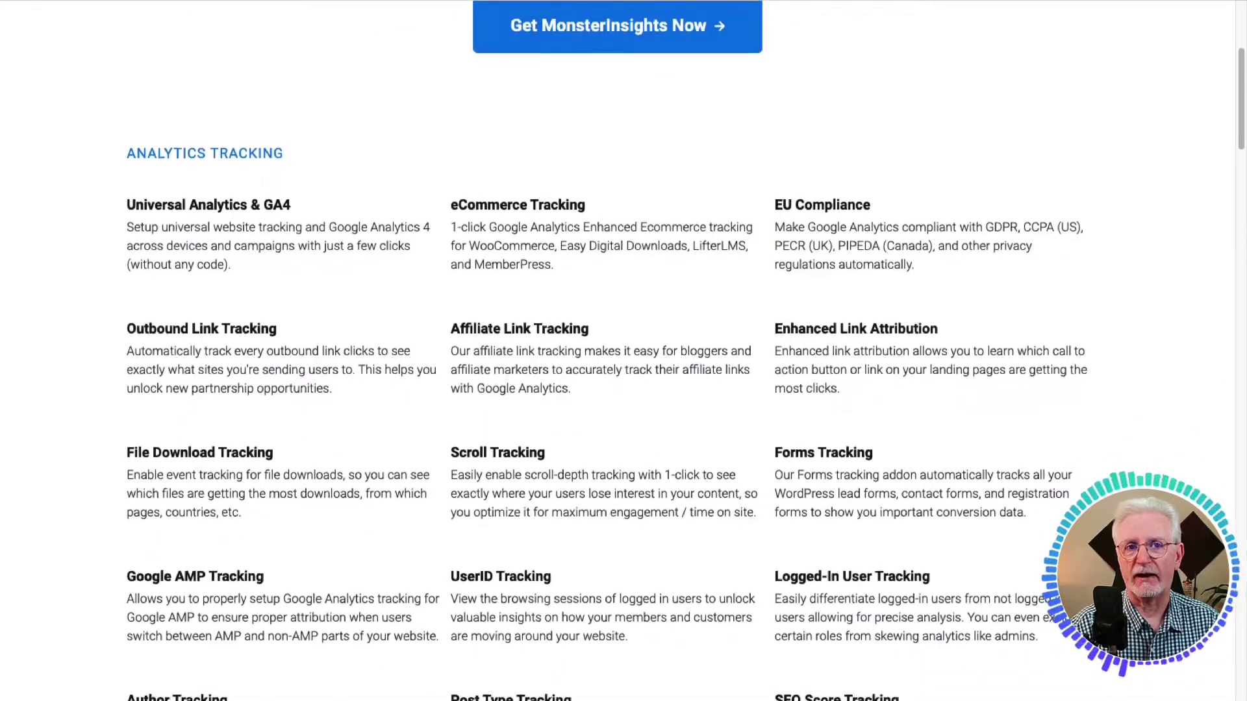
pyautogui.scroll(-2, 617, 350)
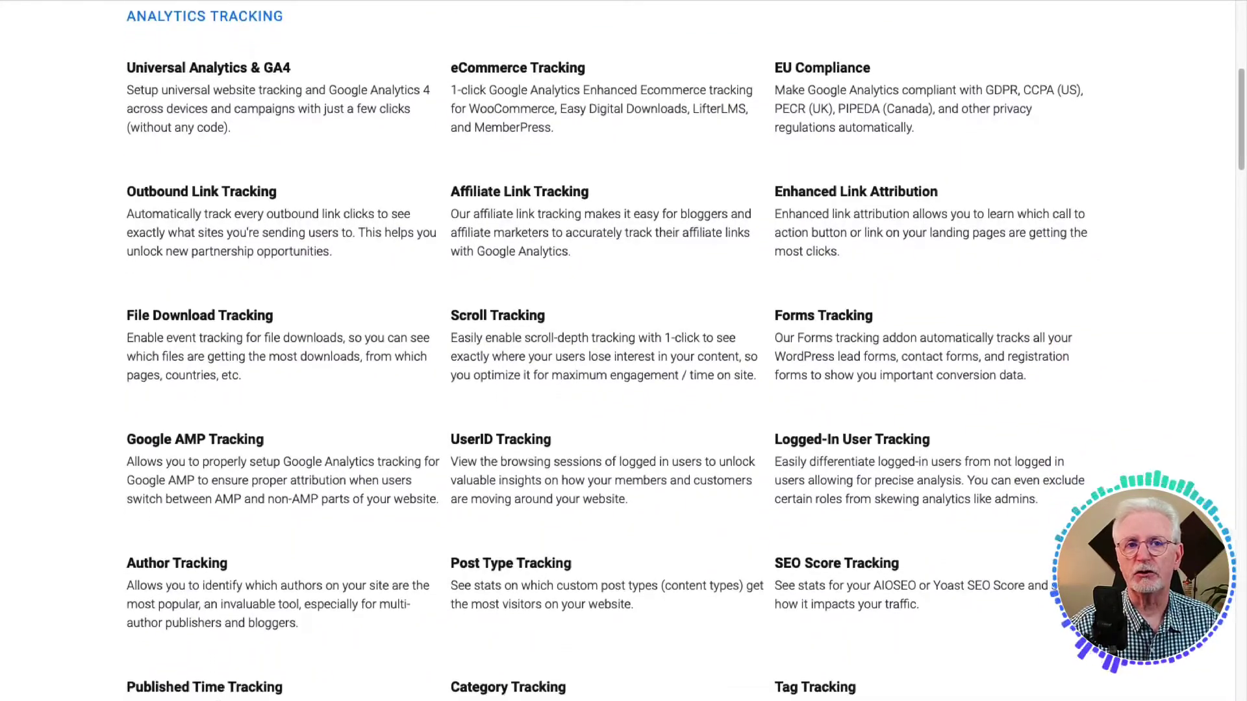
pyautogui.scroll(-2, 617, 351)
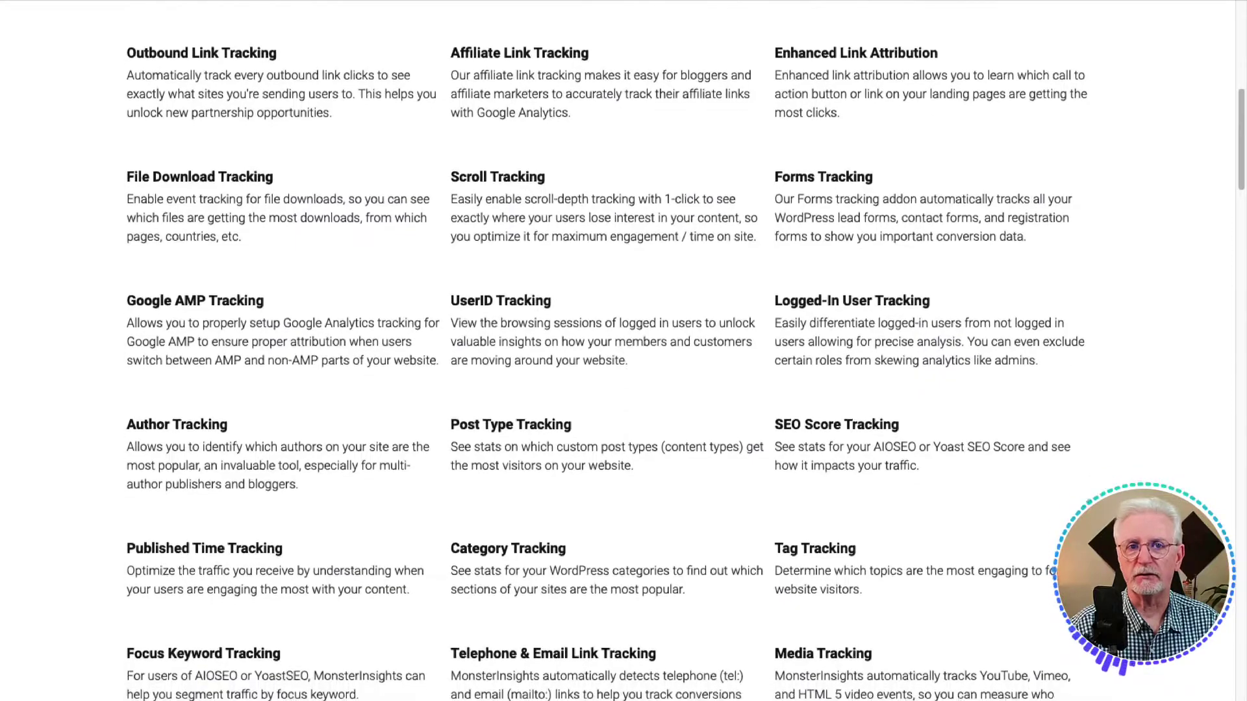
pyautogui.scroll(-2, 616, 351)
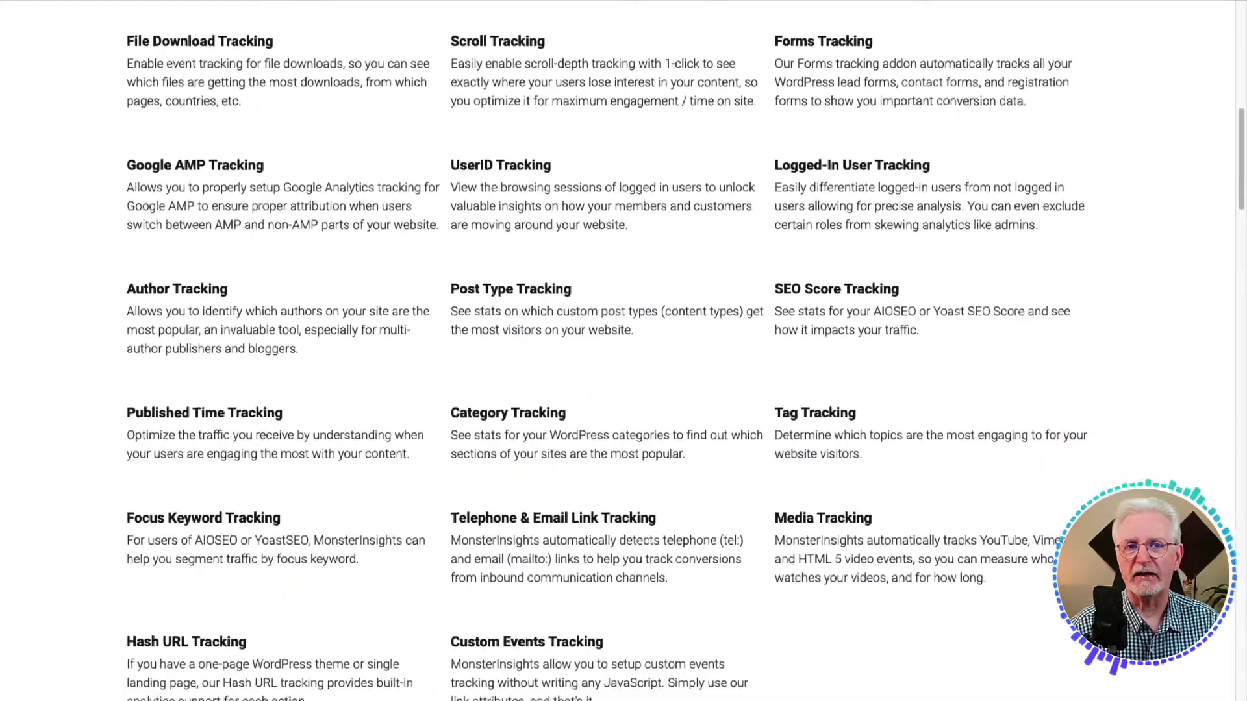
pyautogui.scroll(-1, 617, 351)
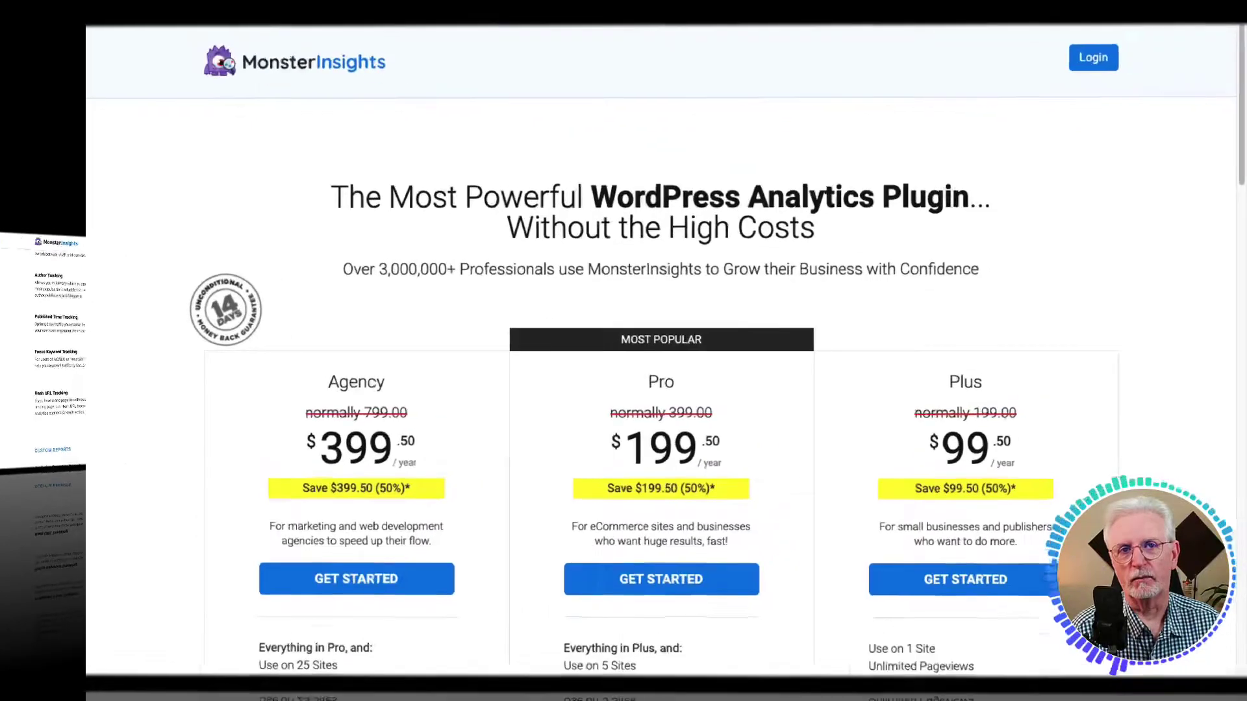
# - Scroll through the Agency, Pro and Plus plan prices on the MonsterInsights pricing page
pyautogui.scroll(-3, 616, 351)
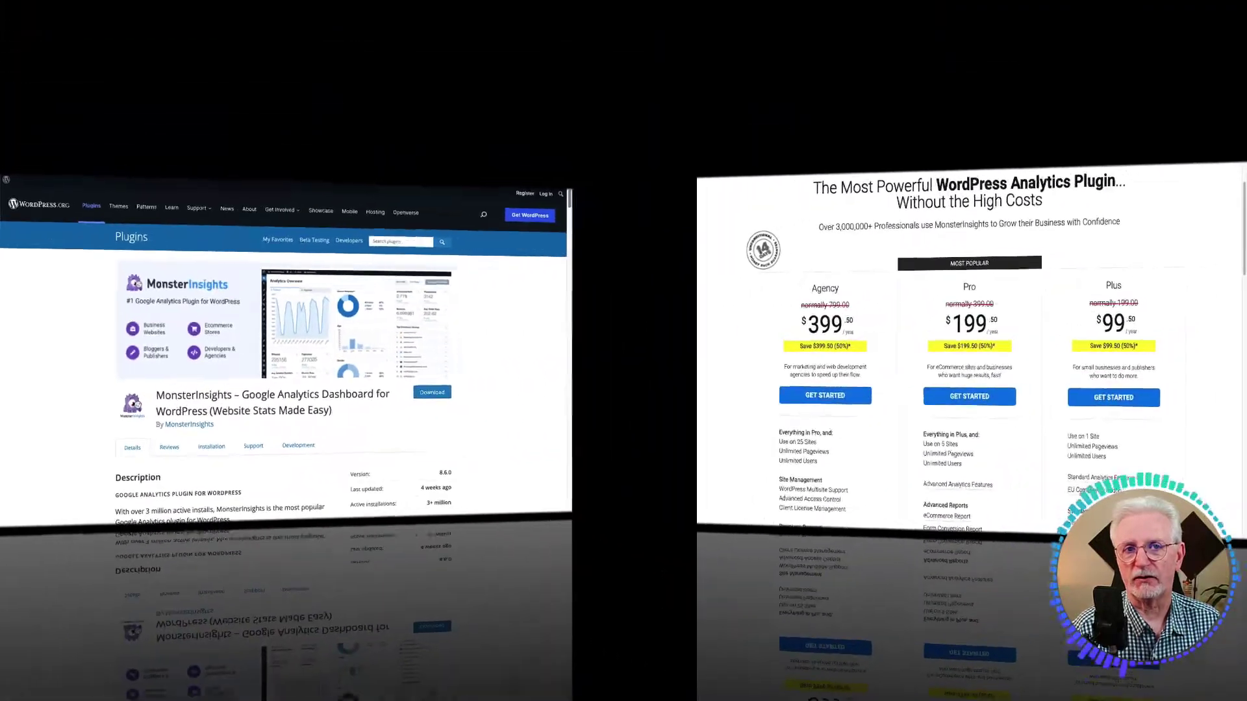
pyautogui.scroll(-3, 610, 351)
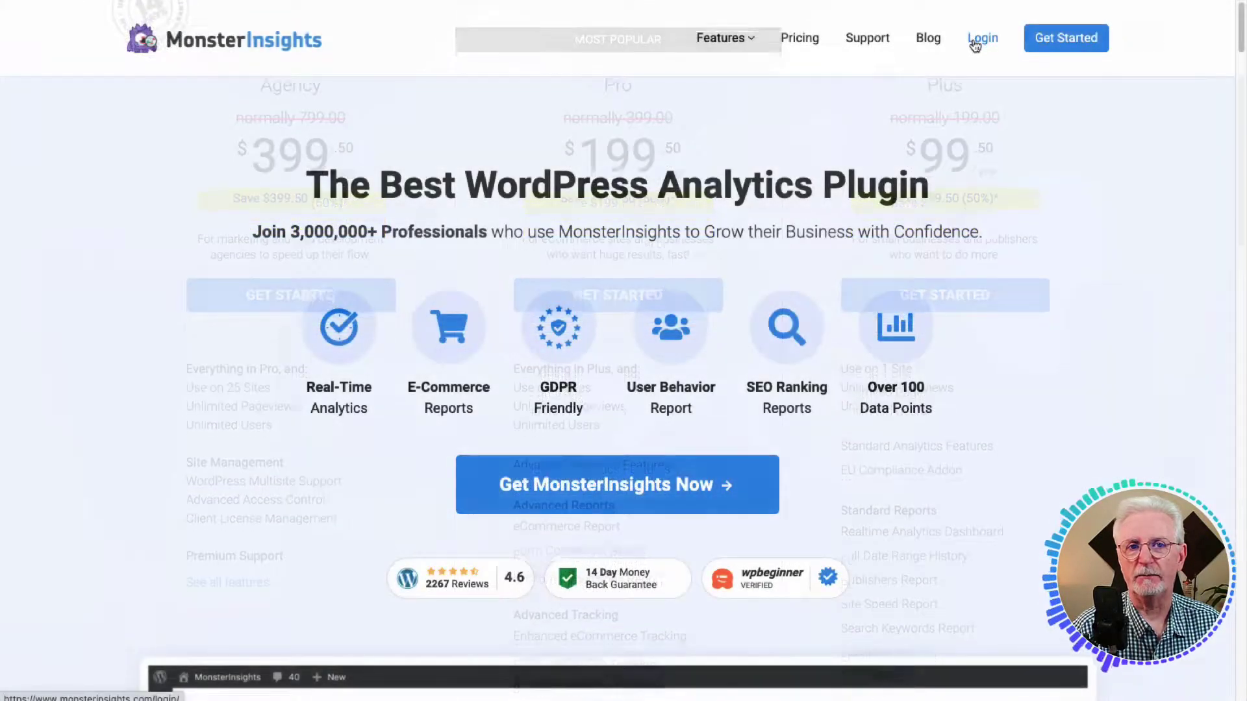
# - Log in to the MonsterInsights account and download the MonsterInsights Pro 8.5.0 zip
pyautogui.click(982, 39)
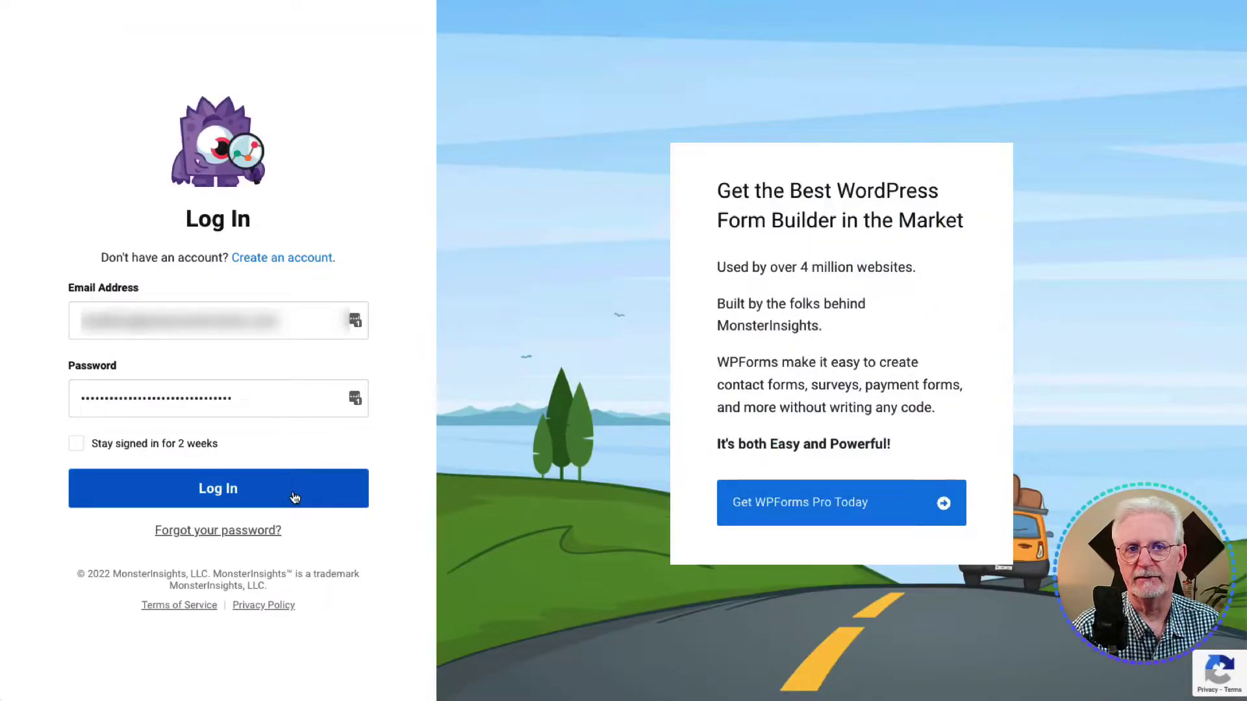
pyautogui.click(295, 496)
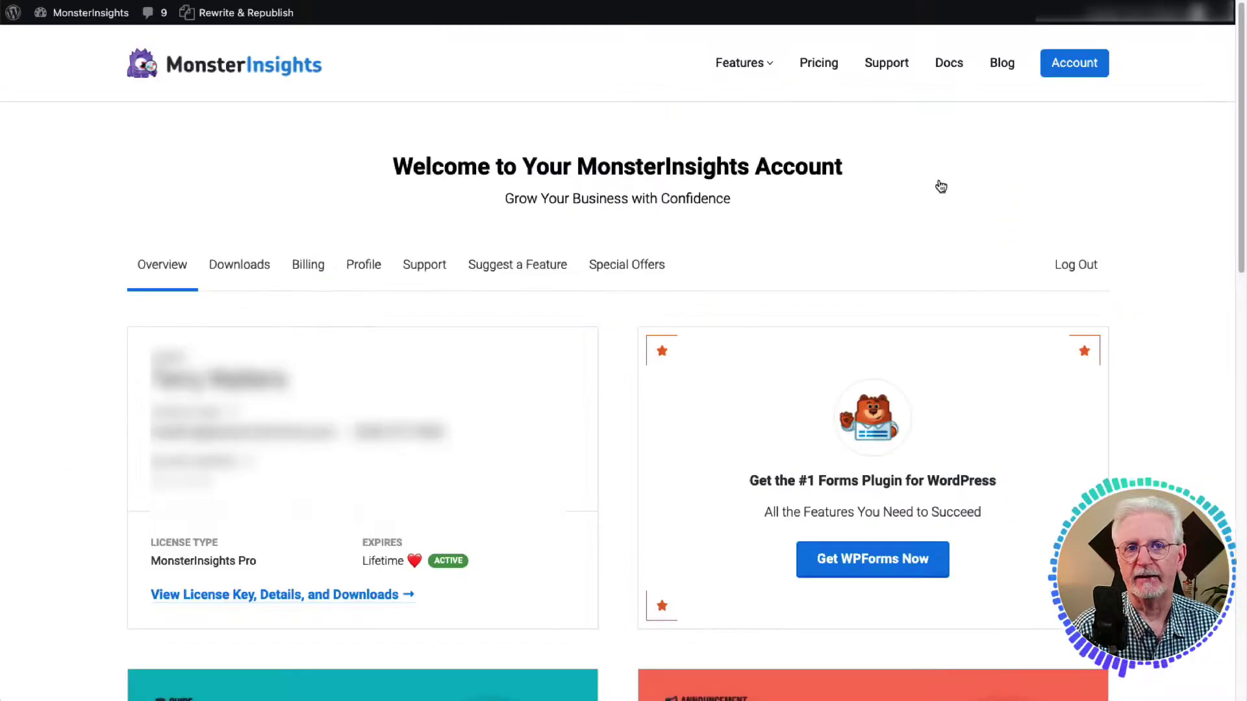
pyautogui.click(365, 599)
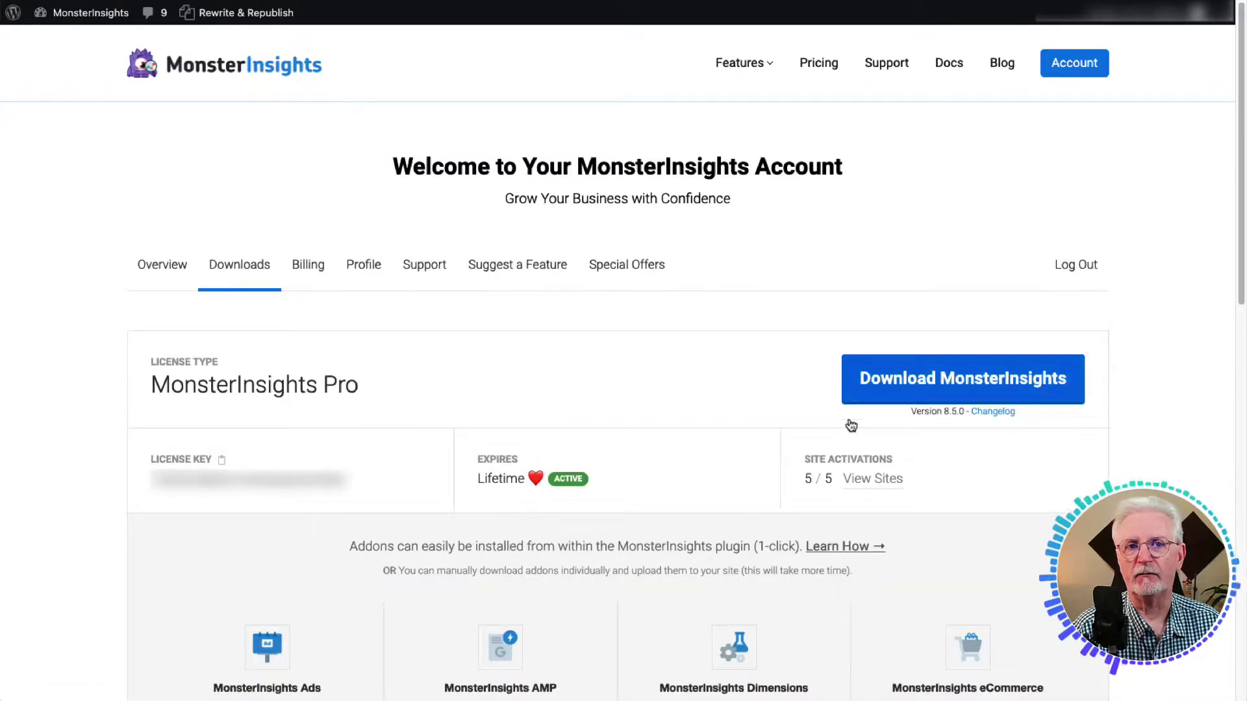
pyautogui.click(958, 388)
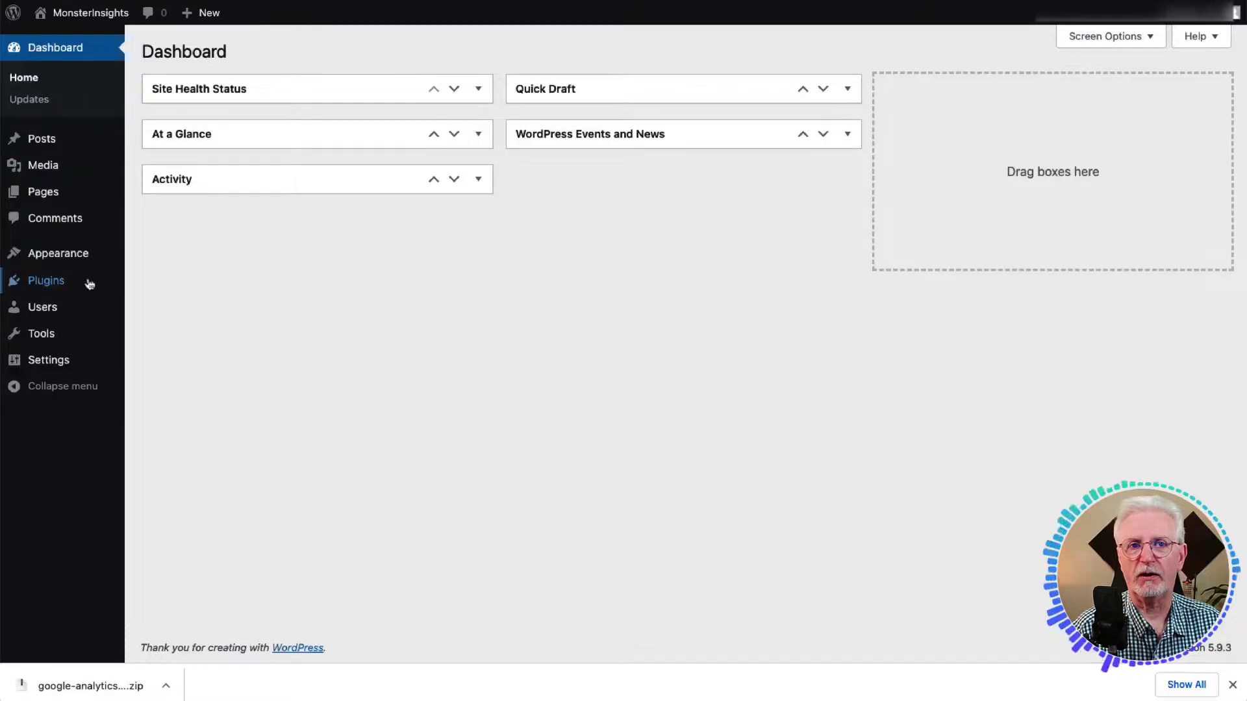
# - Upload google-analytics-premium-v8.5.0.zip under Plugins > Add New, install it and activate it
pyautogui.click(148, 316)
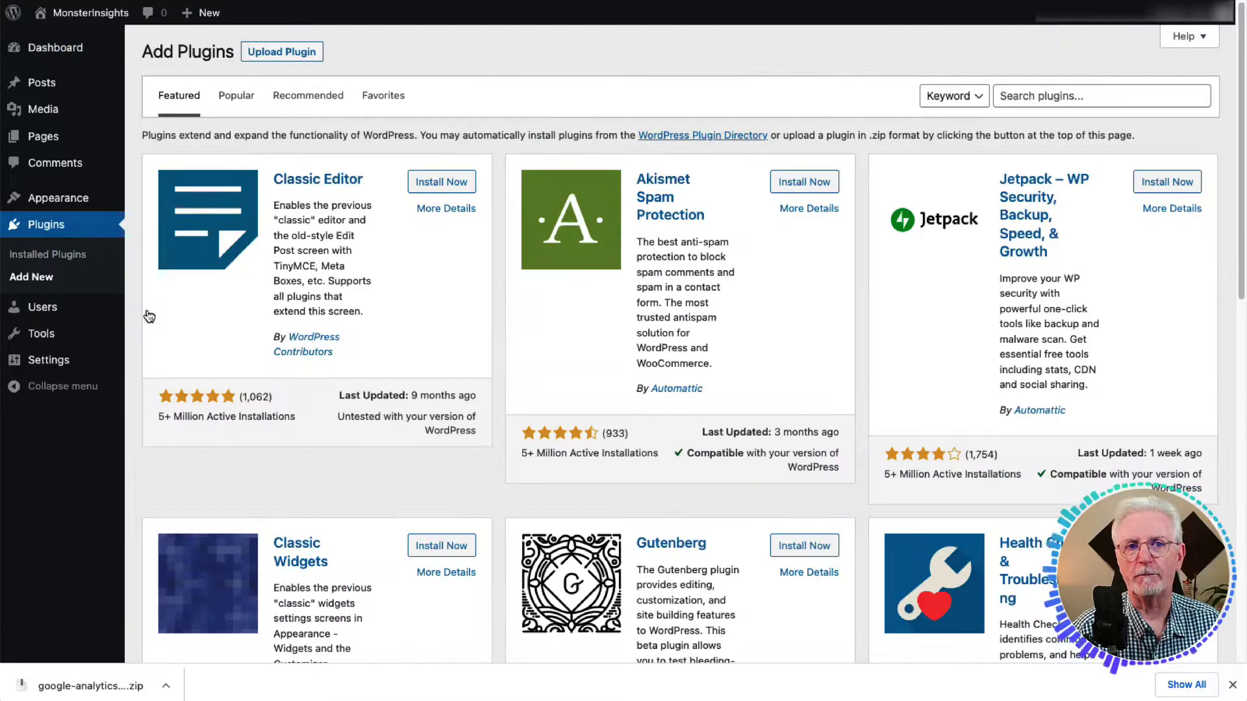
pyautogui.click(294, 57)
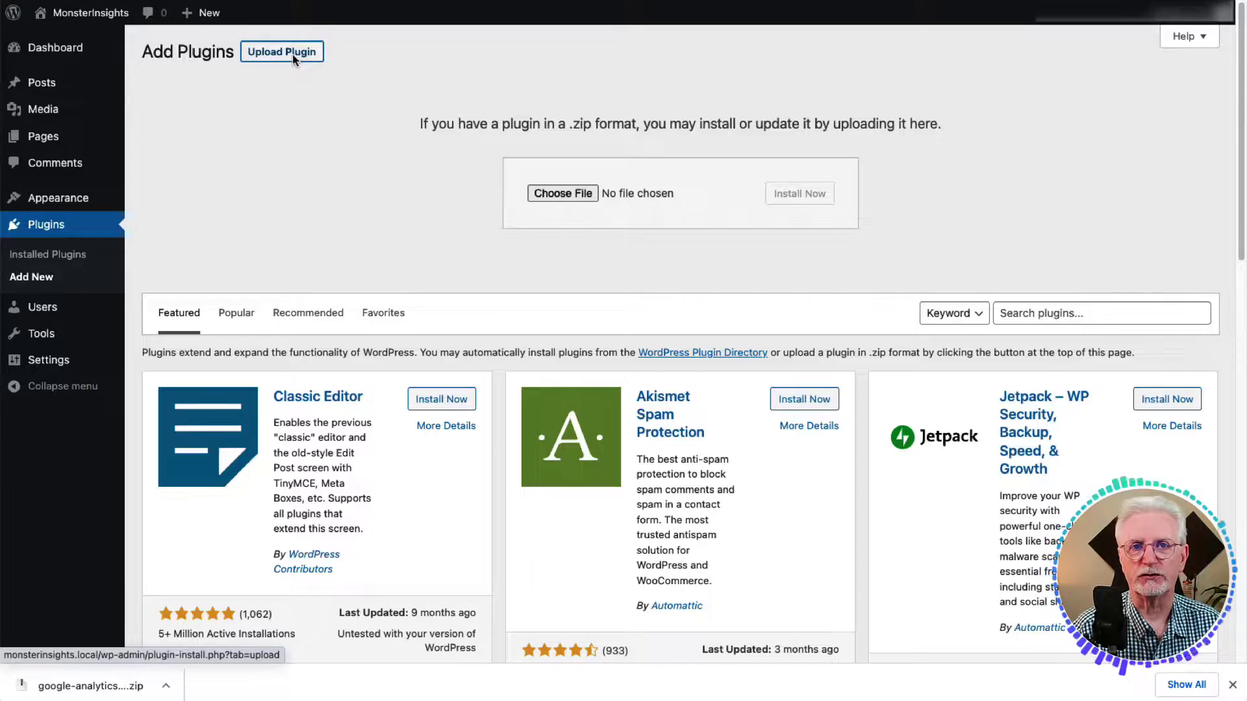
pyautogui.moveTo(91, 686); pyautogui.dragTo(596, 196)
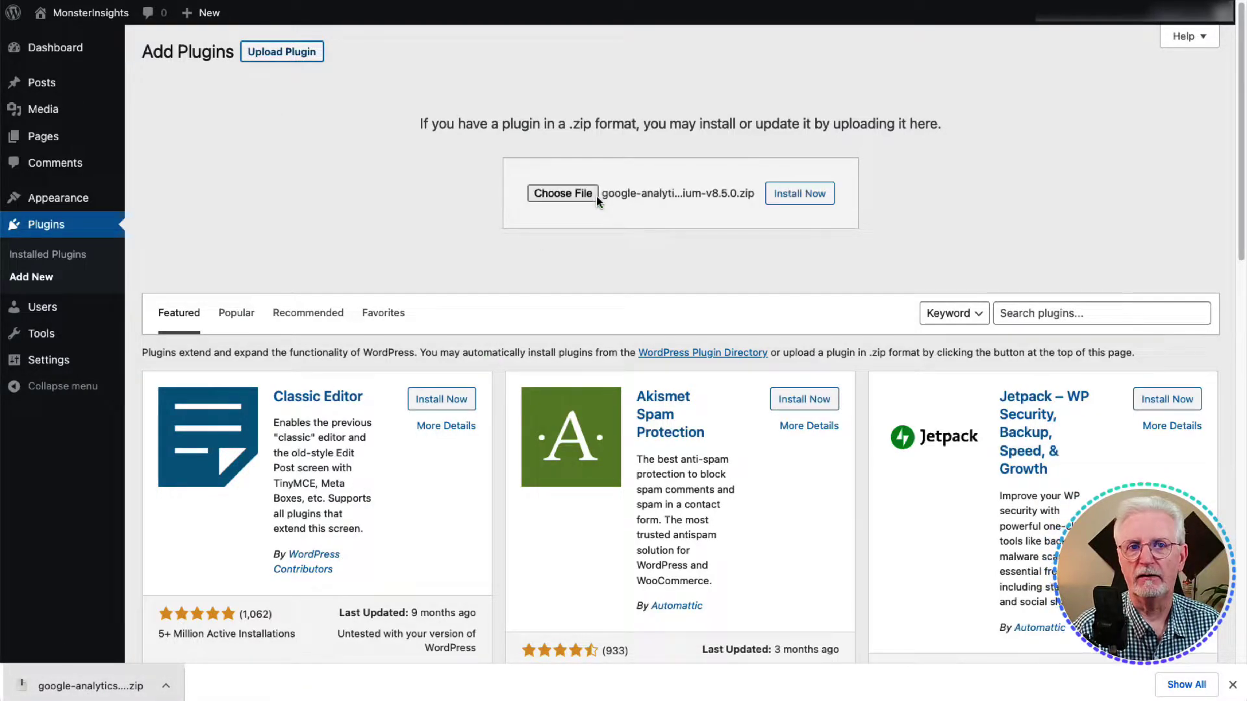
pyautogui.click(792, 203)
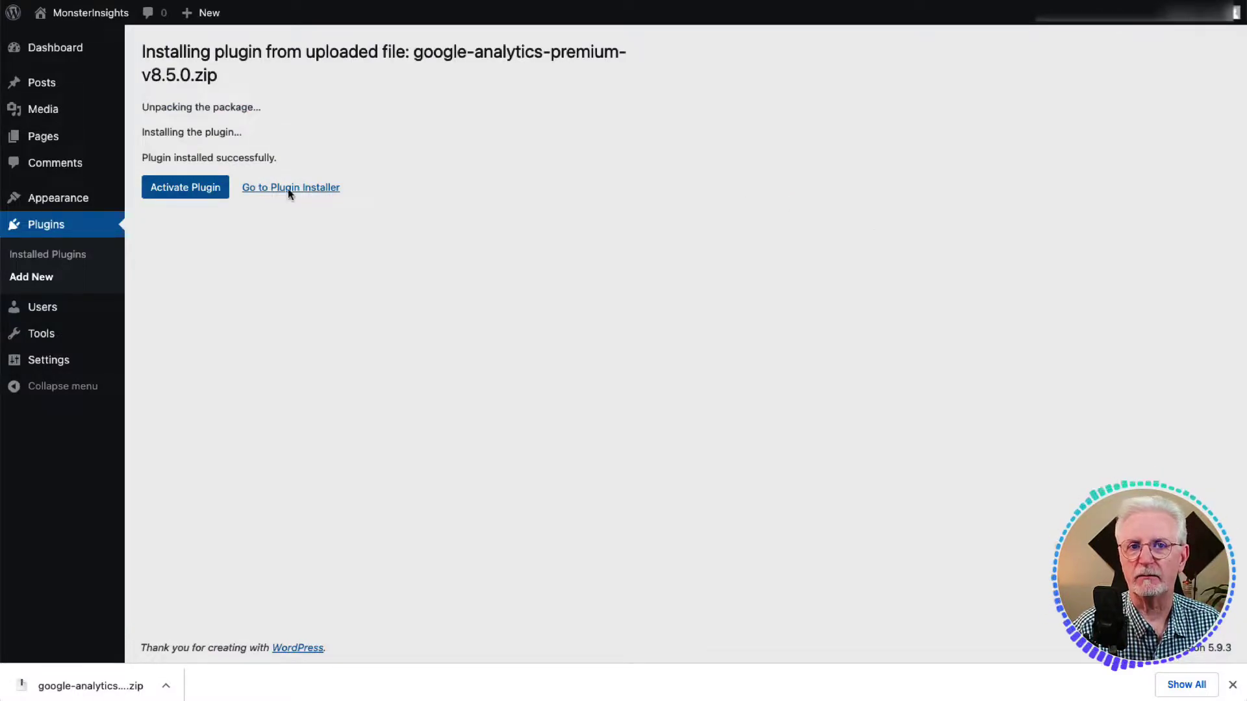
pyautogui.click(206, 190)
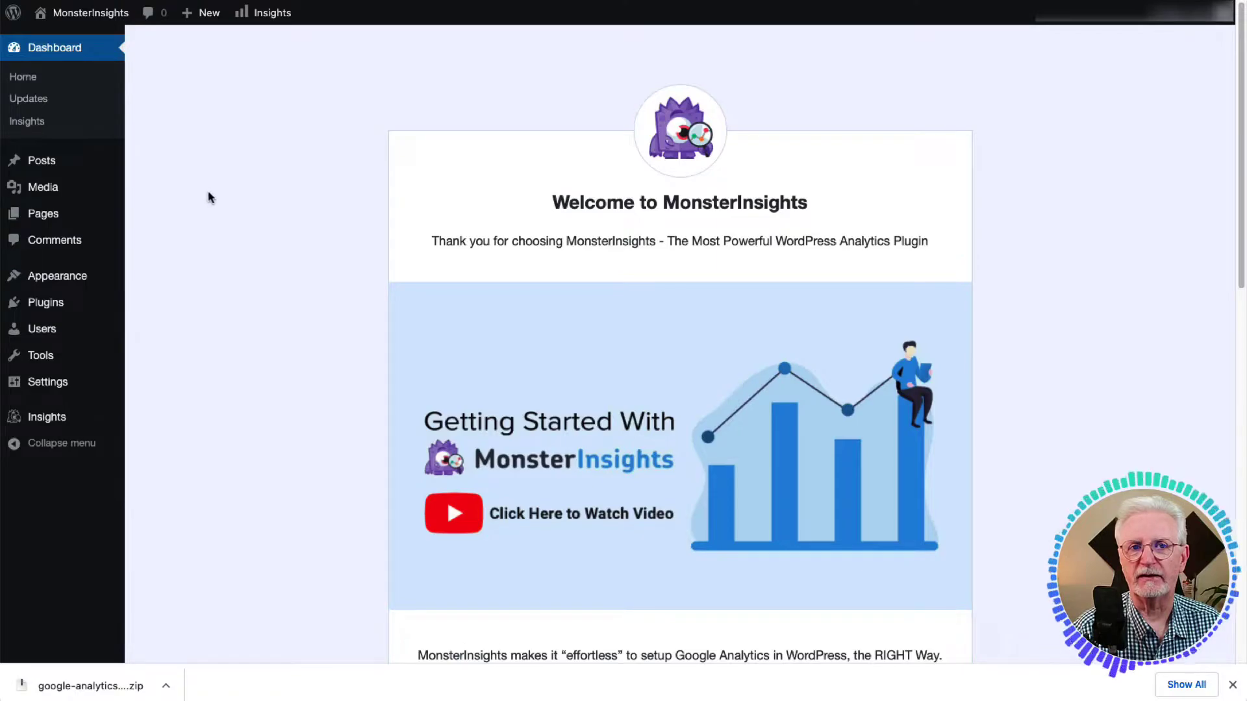
# - Launch the MonsterInsights wizard, save Ecommerce as the category, and reach the license key field
pyautogui.scroll(-6, 262, 263)
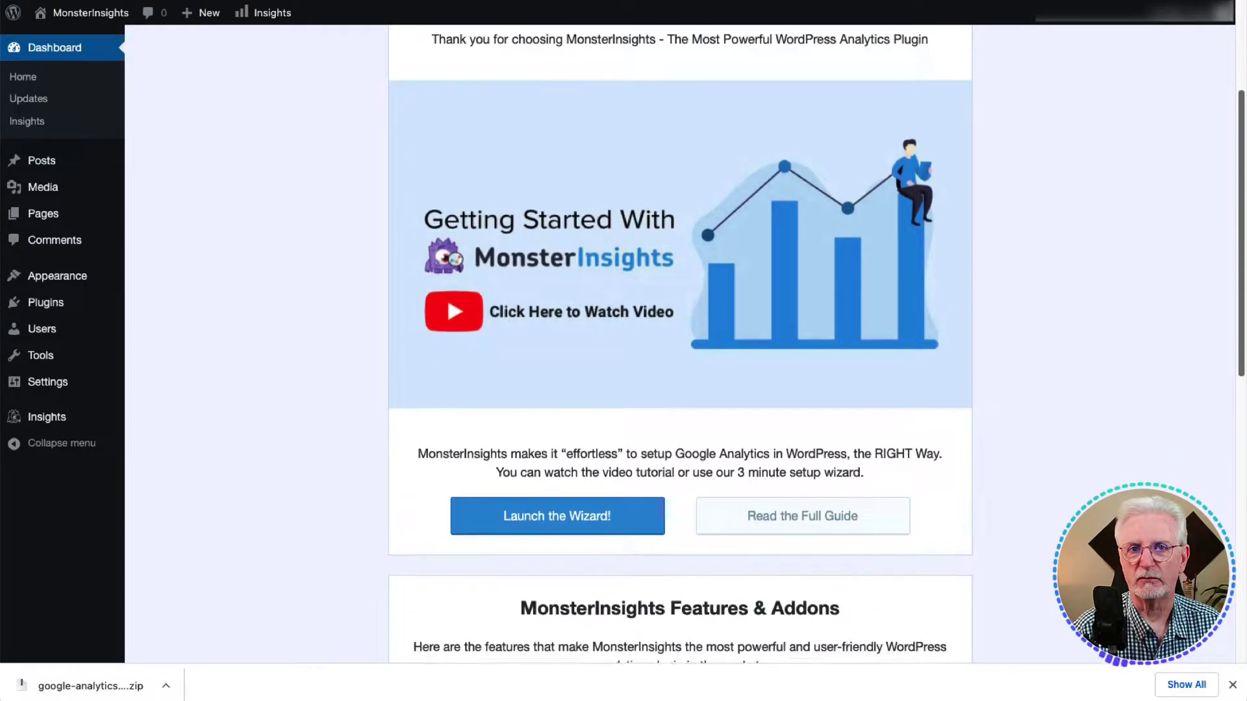
pyautogui.scroll(-1, 601, 304)
pyautogui.click(601, 303)
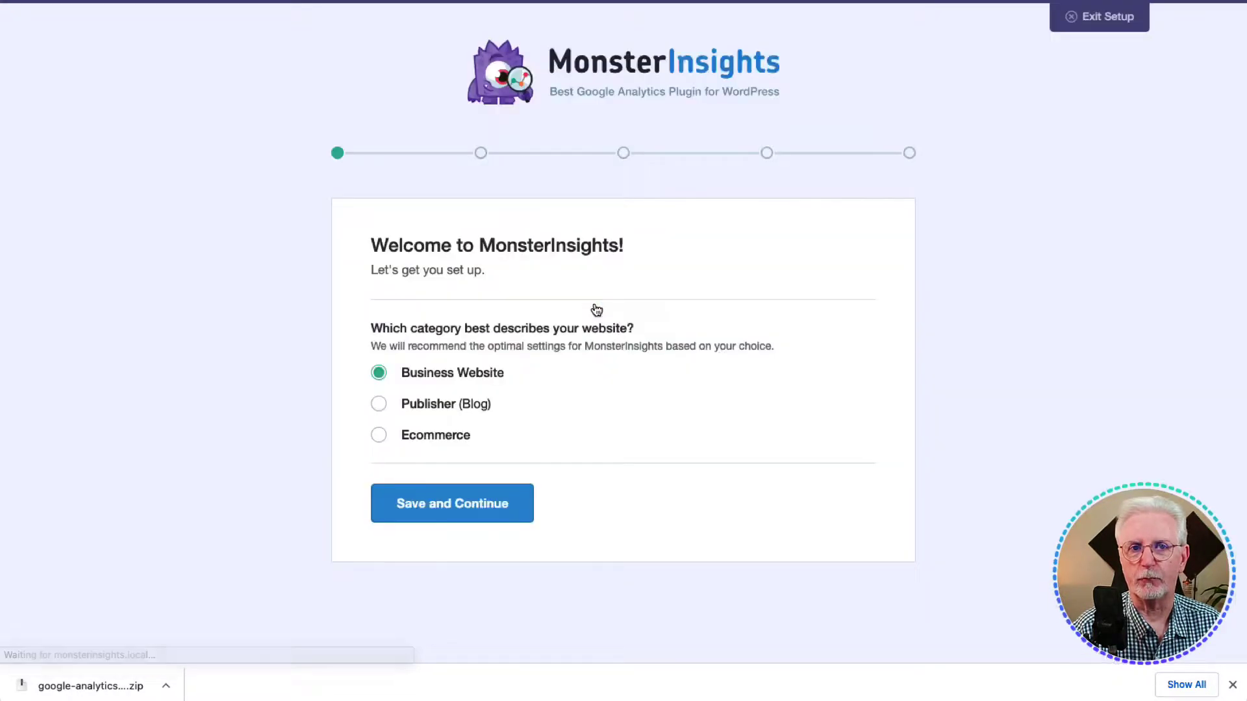
pyautogui.click(409, 512)
pyautogui.click(474, 404)
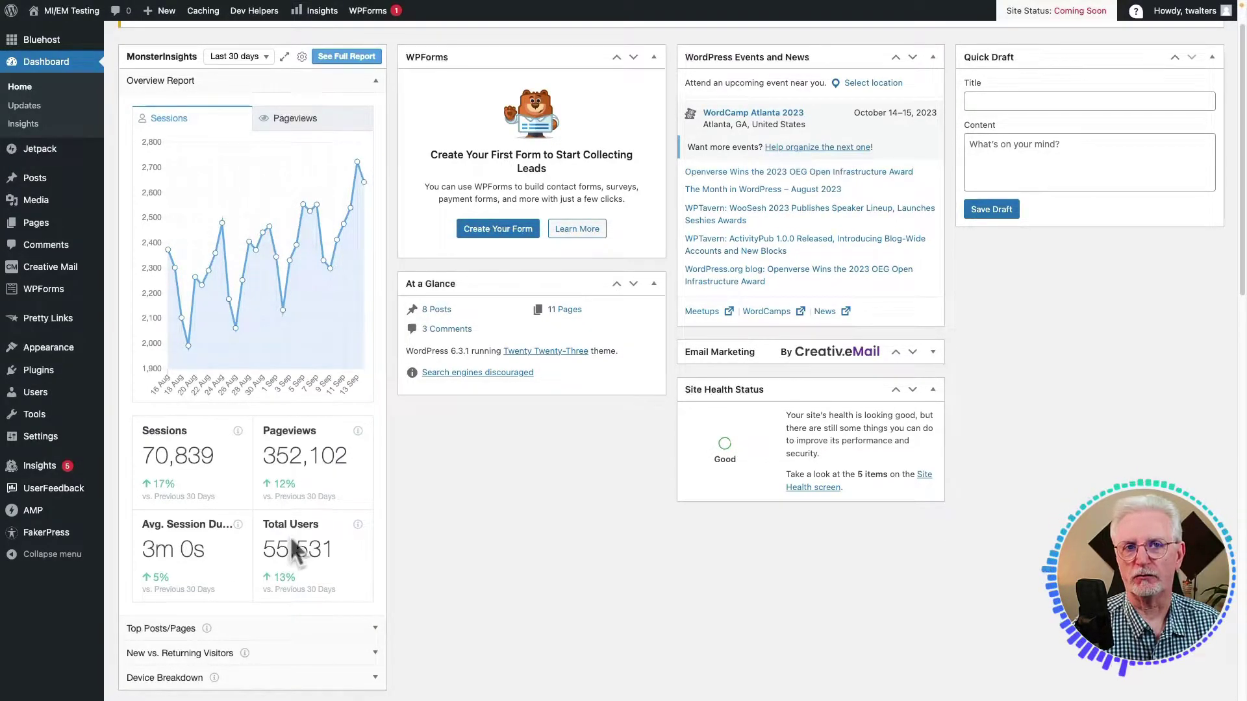
# - Expand Top Posts/Pages, New vs. Returning Visitors, then Device Breakdown (Desktop 58%, Mobile 30%, Tablet 12%)
pyautogui.scroll(-2, 296, 539)
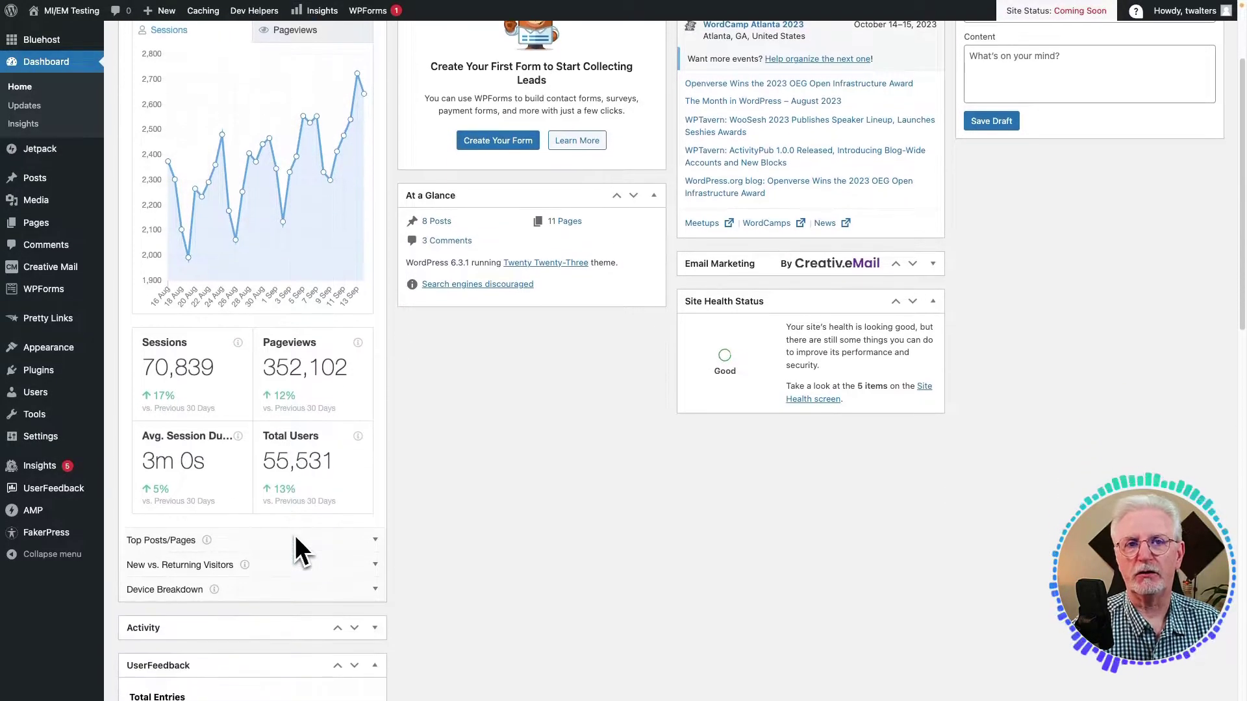
pyautogui.click(375, 540)
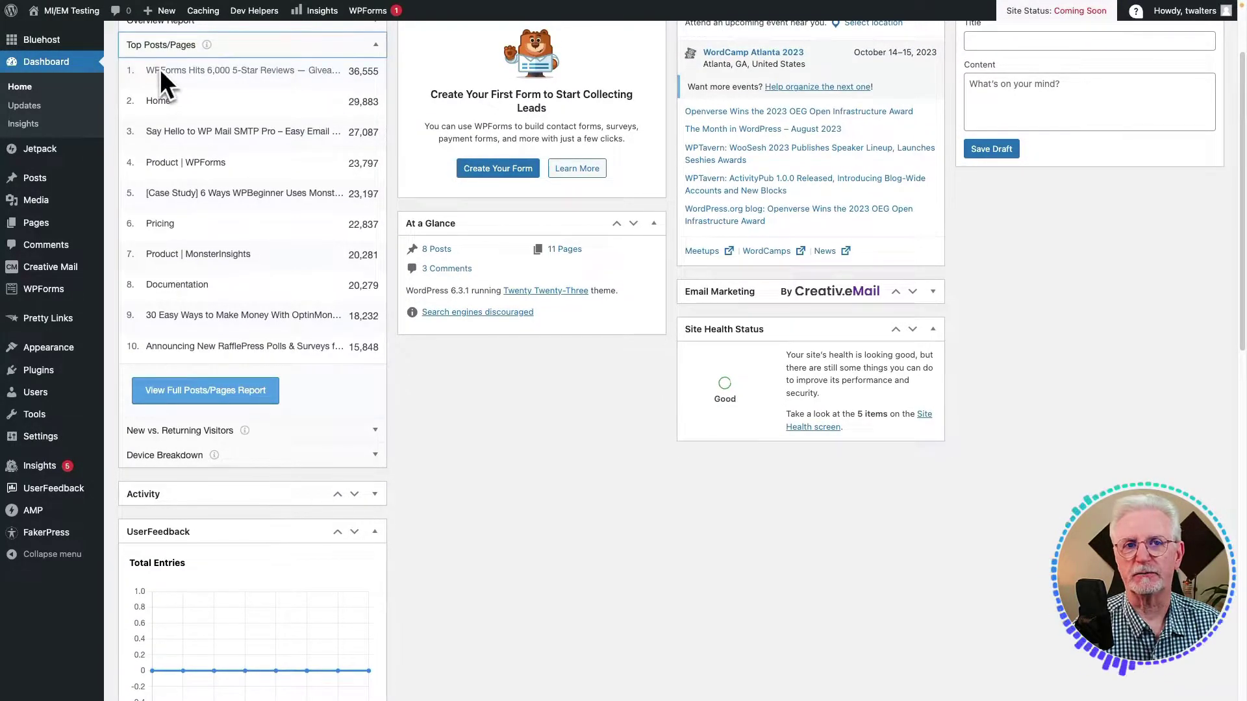
pyautogui.click(374, 429)
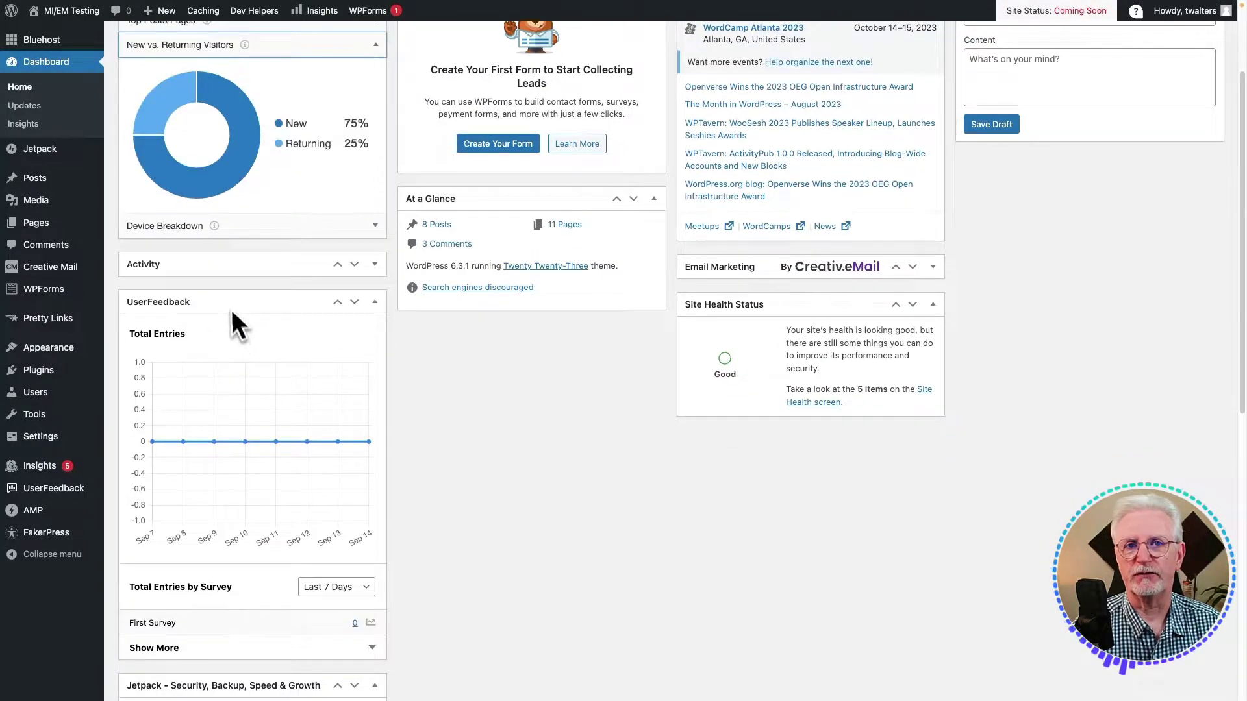
pyautogui.click(374, 225)
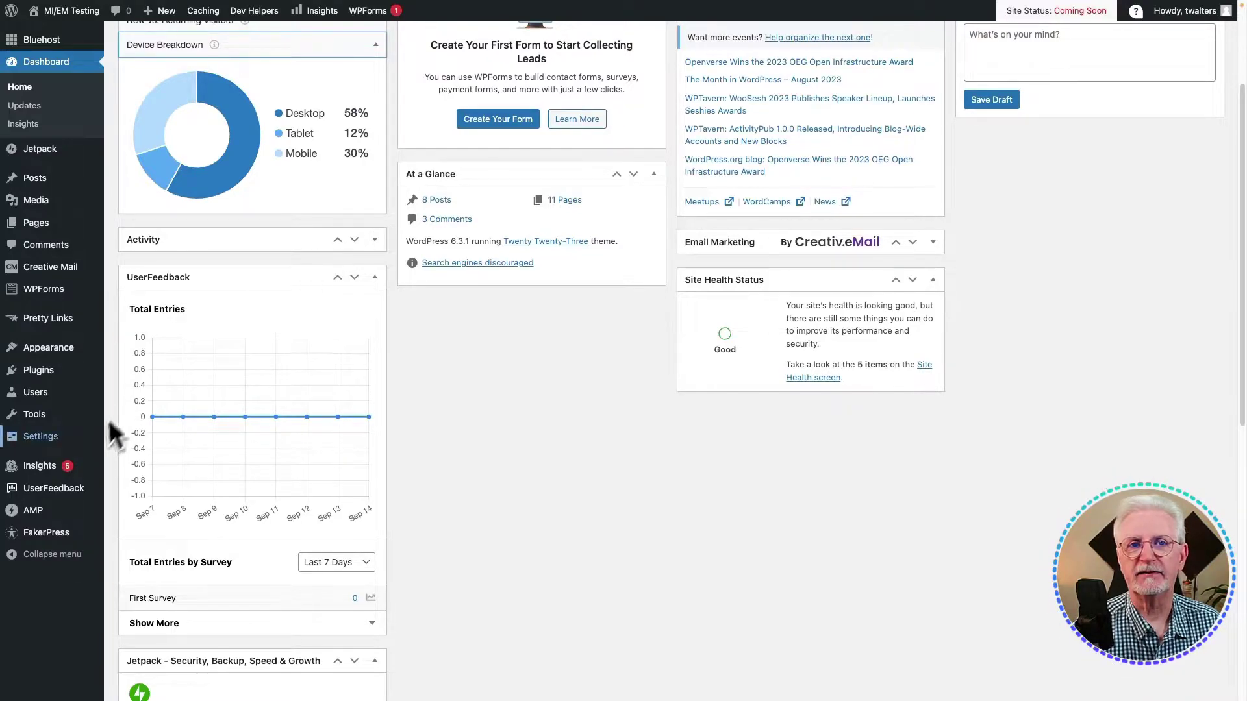
pyautogui.moveTo(56, 464)
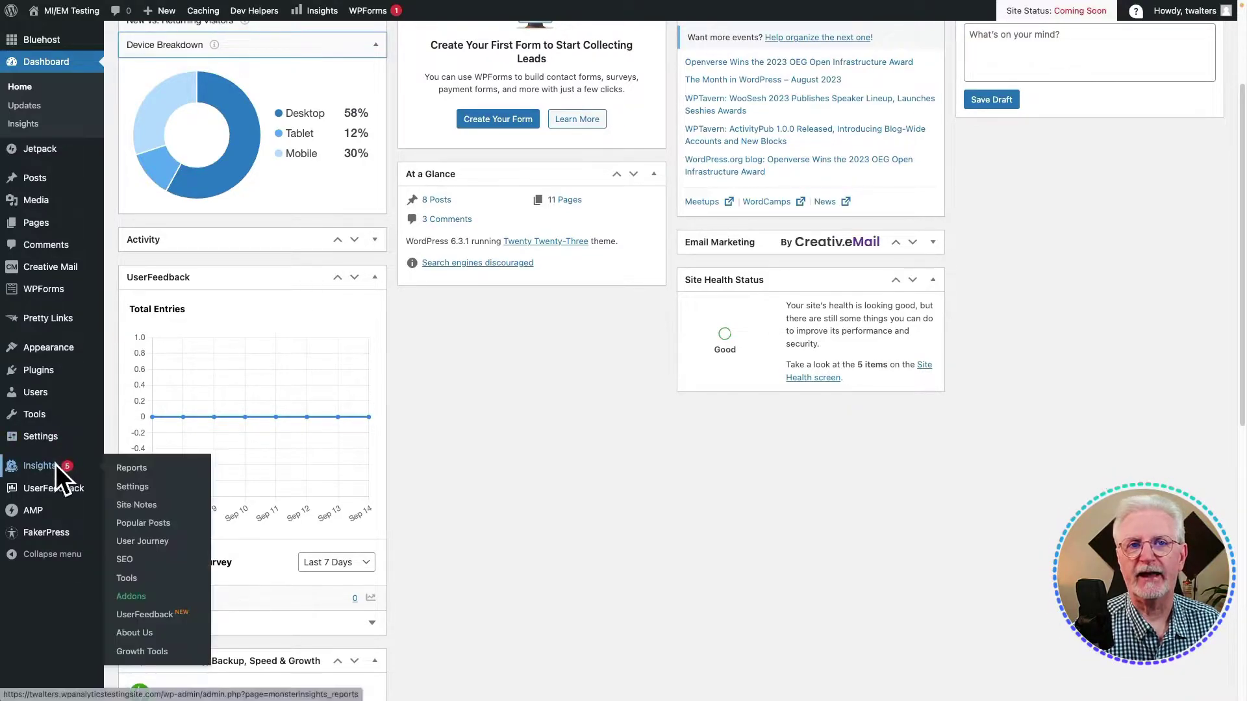
# - Open Insights > Reports, leave the date range unchanged, and export the Overview Report as PDF
pyautogui.click(131, 470)
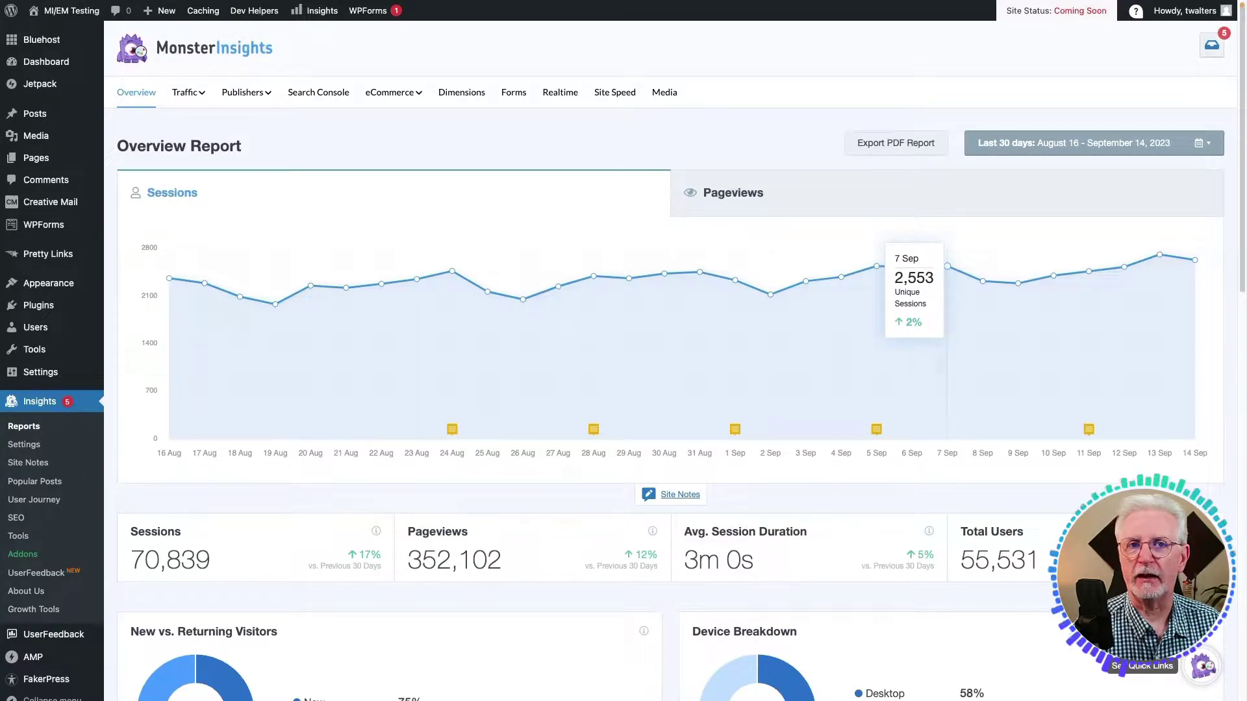
pyautogui.click(1052, 154)
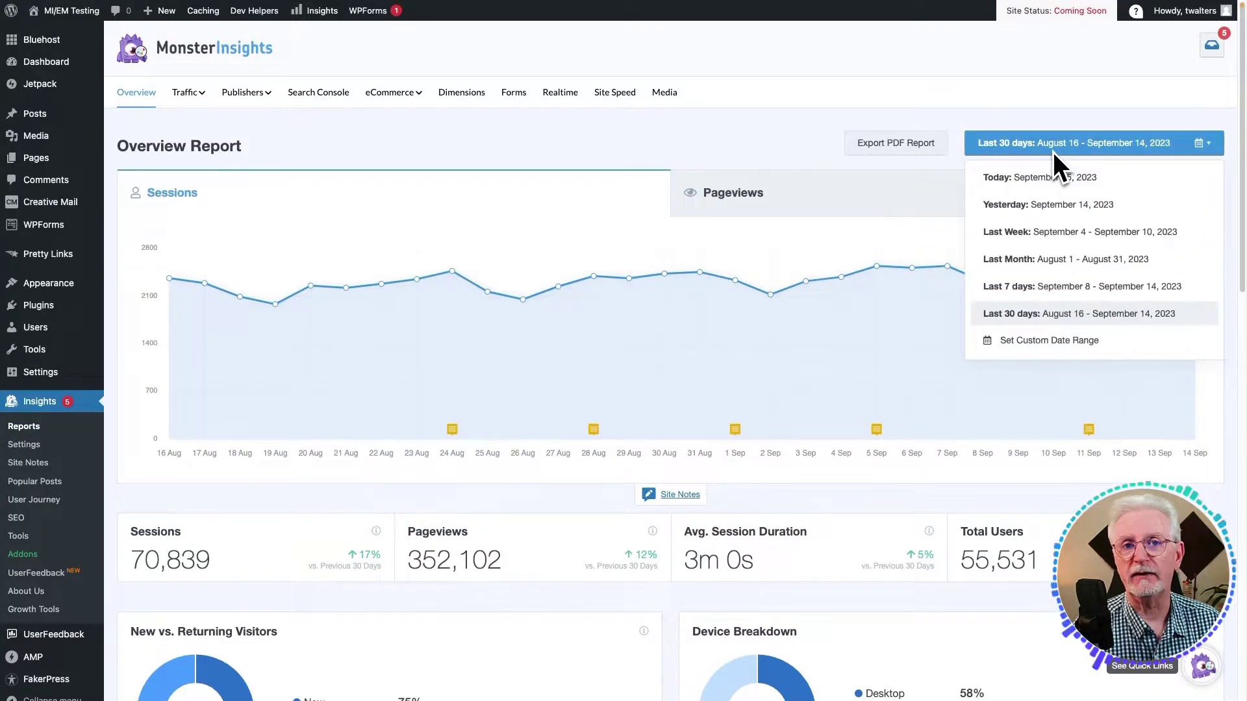
pyautogui.click(903, 144)
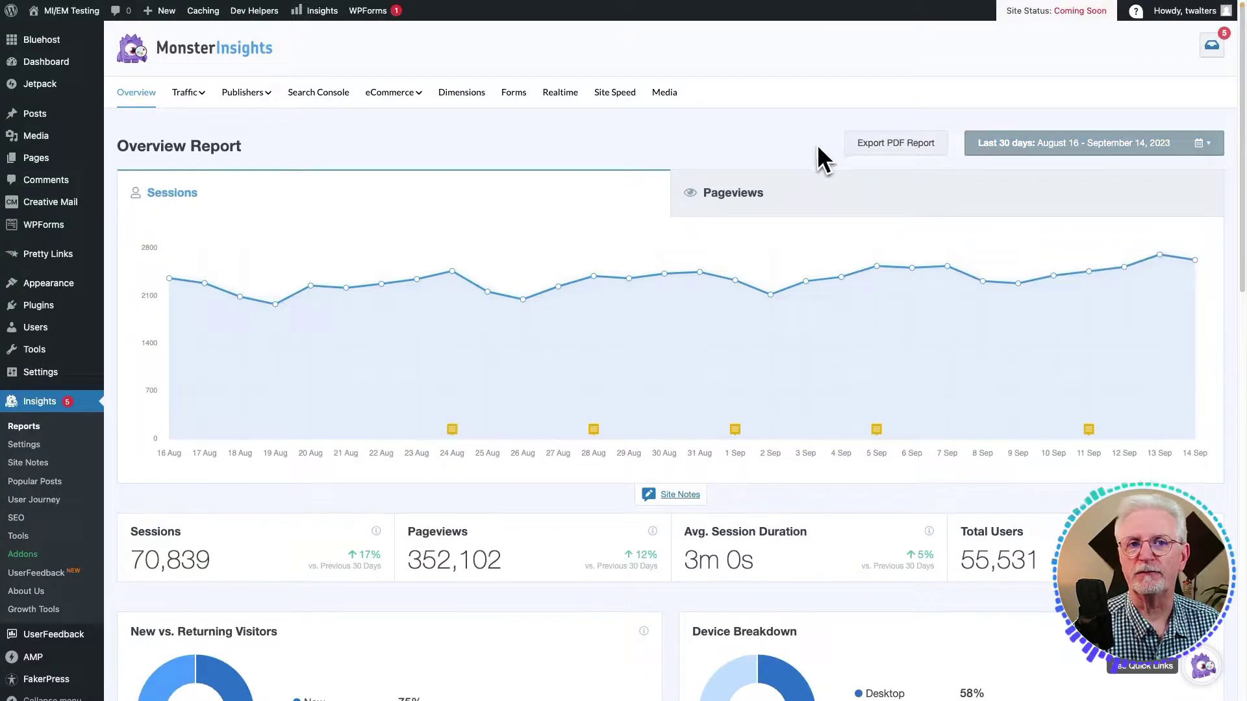
pyautogui.click(894, 150)
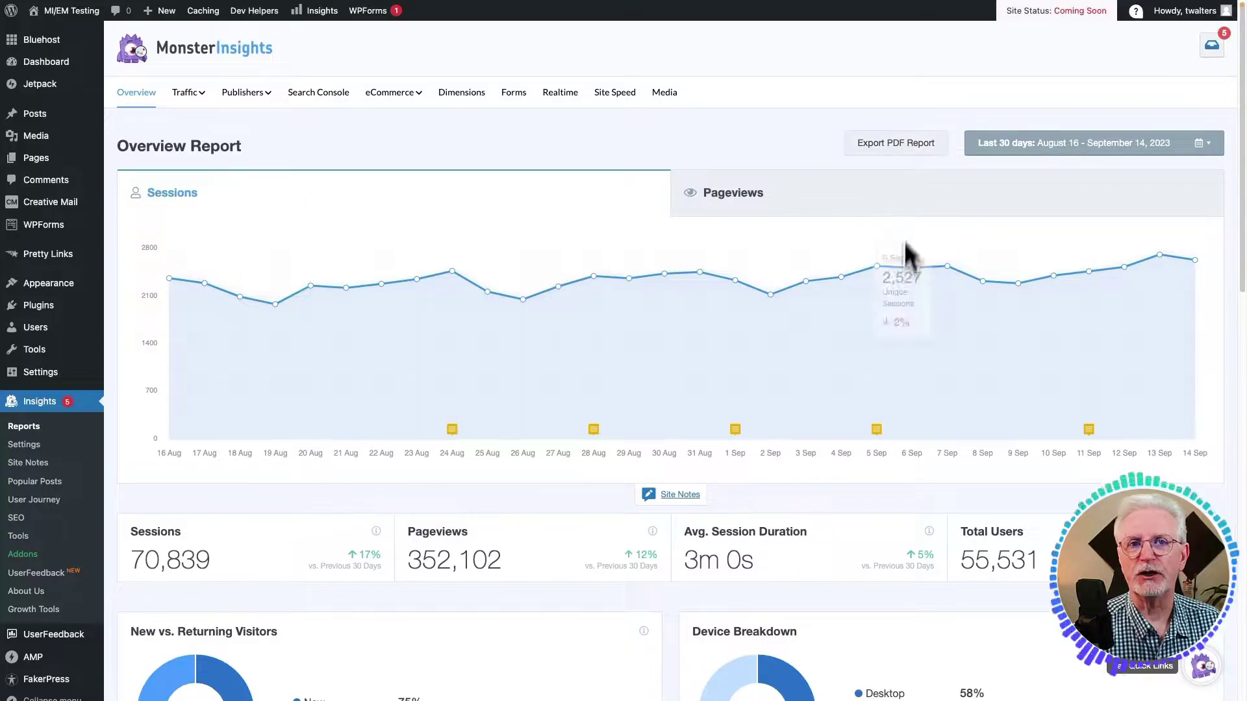
pyautogui.scroll(-3, 855, 556)
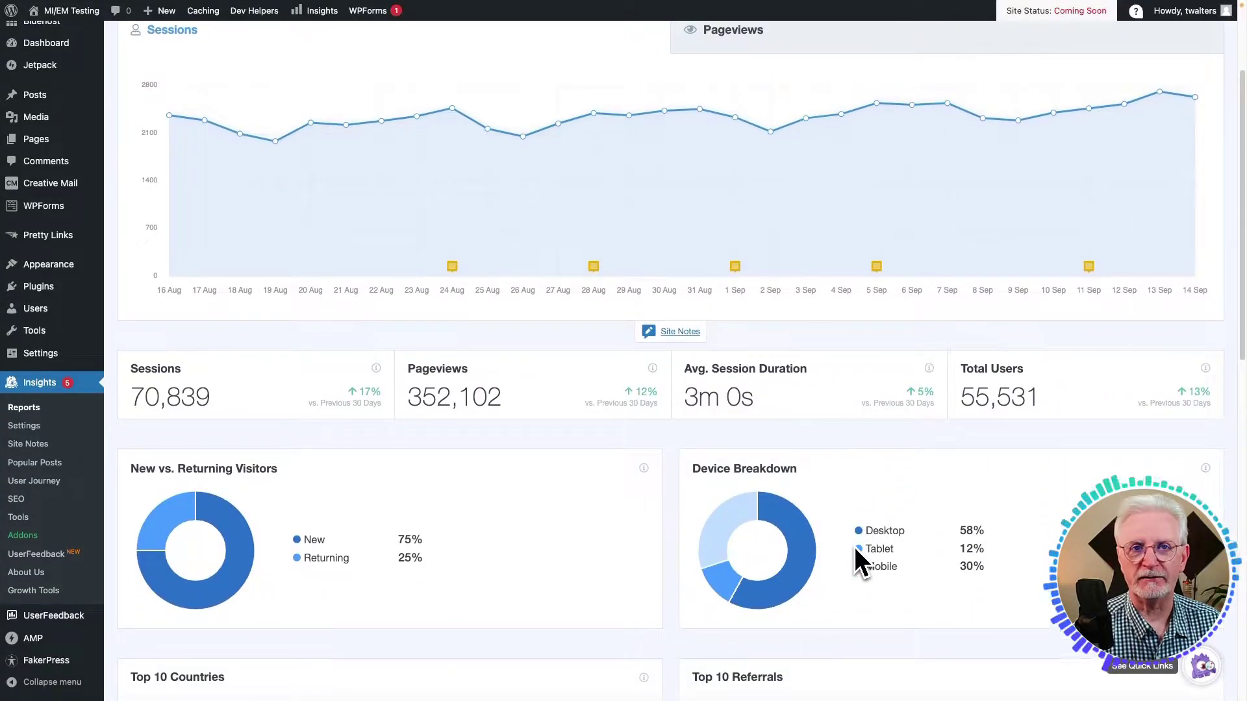
# - Show the five site notes on the sessions chart, from Facebook Promotion to Added OptinMonster Plugin
pyautogui.click(681, 334)
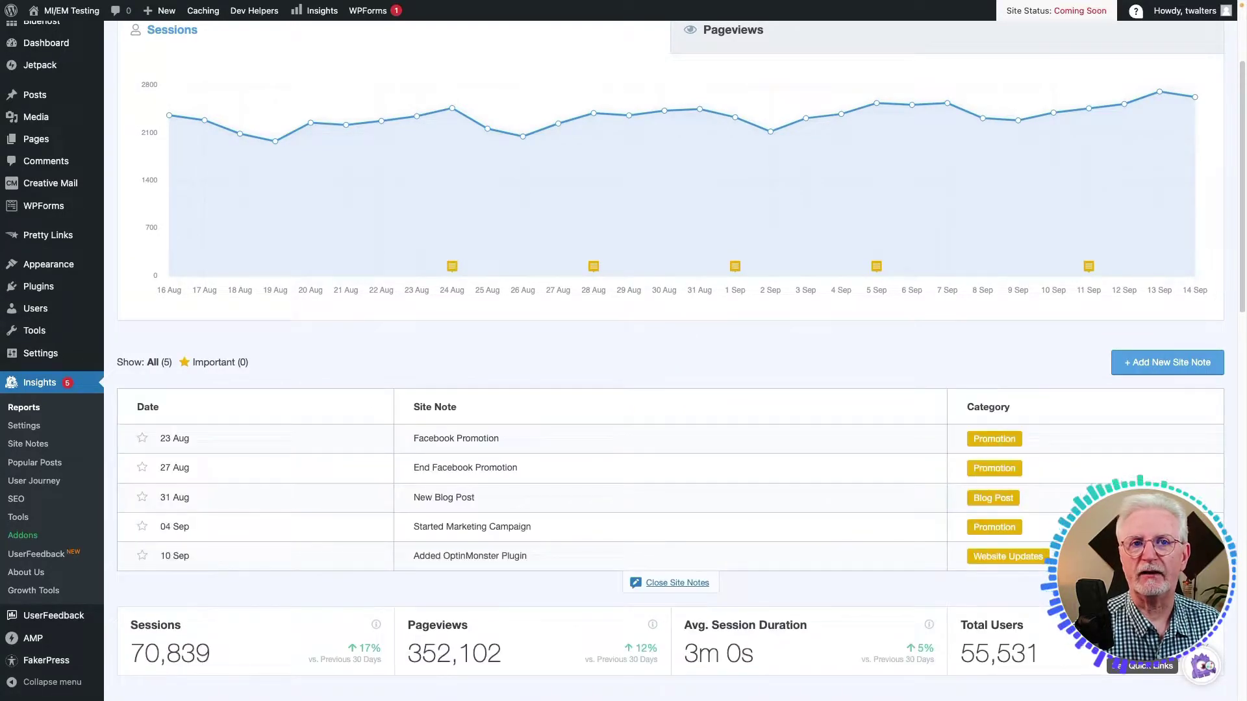
pyautogui.moveTo(627, 287)
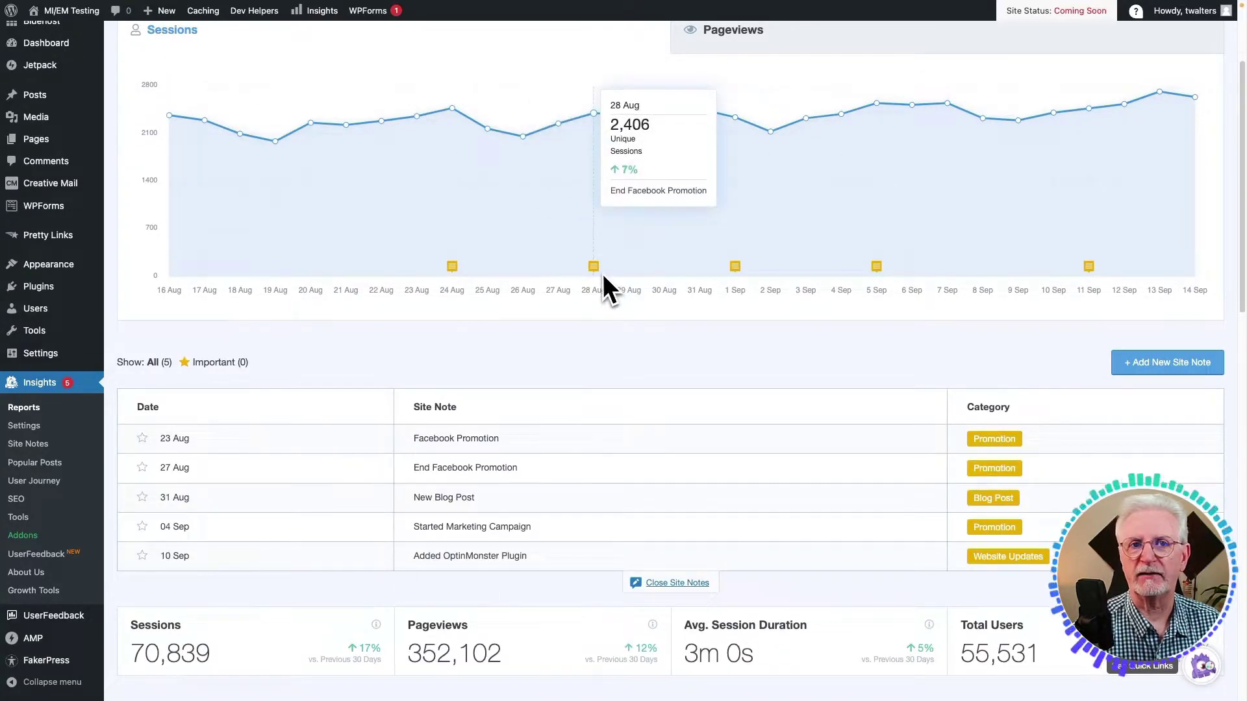
pyautogui.moveTo(726, 271)
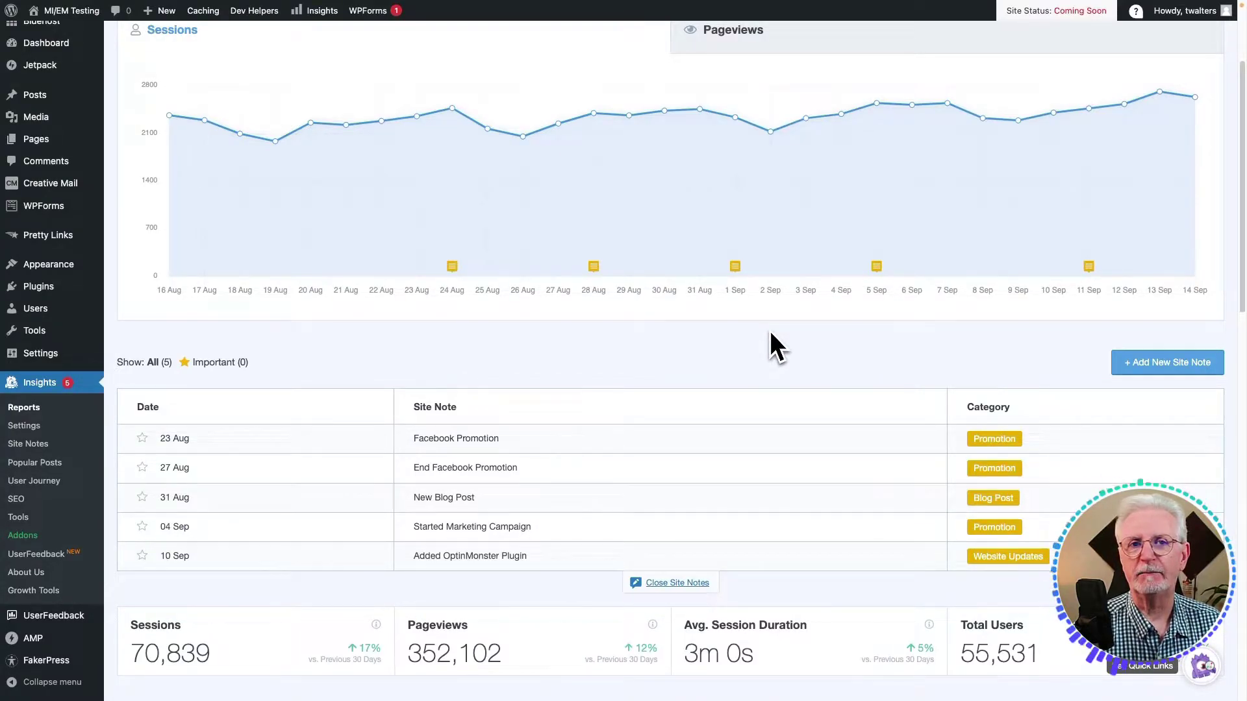
pyautogui.scroll(-6, 771, 334)
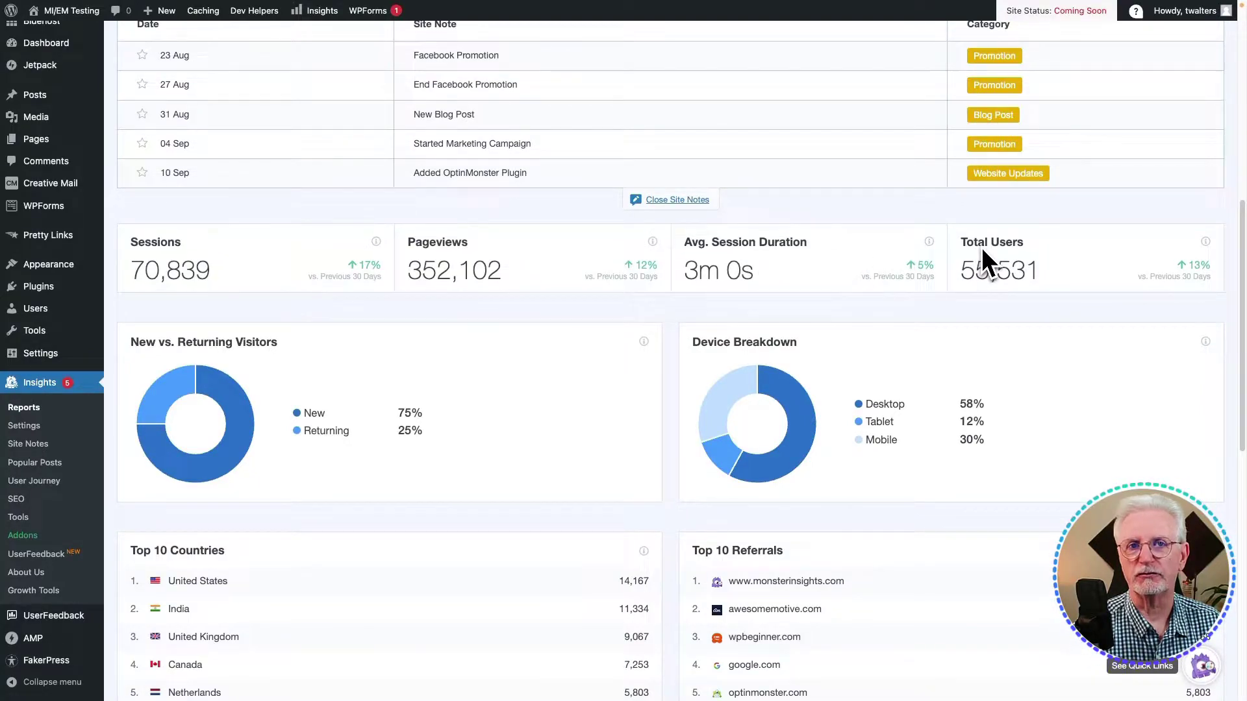
pyautogui.scroll(-2, 565, 318)
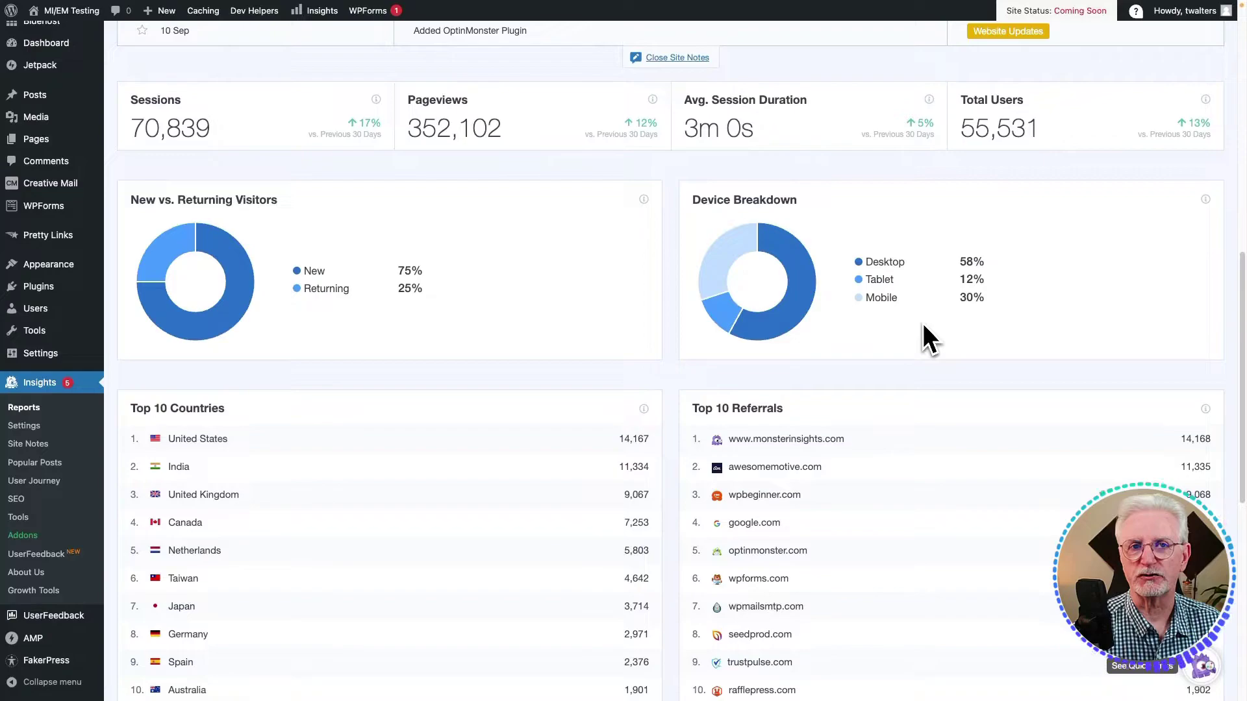
pyautogui.scroll(-3, 521, 373)
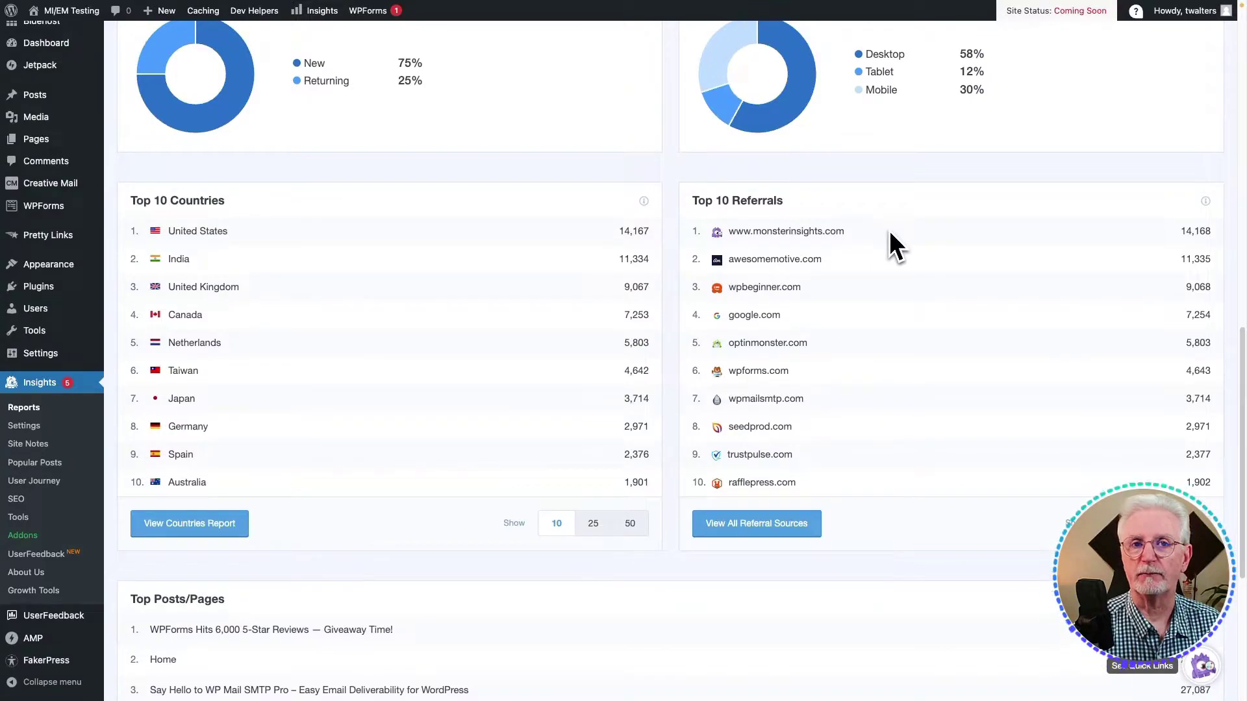
pyautogui.scroll(-4, 403, 321)
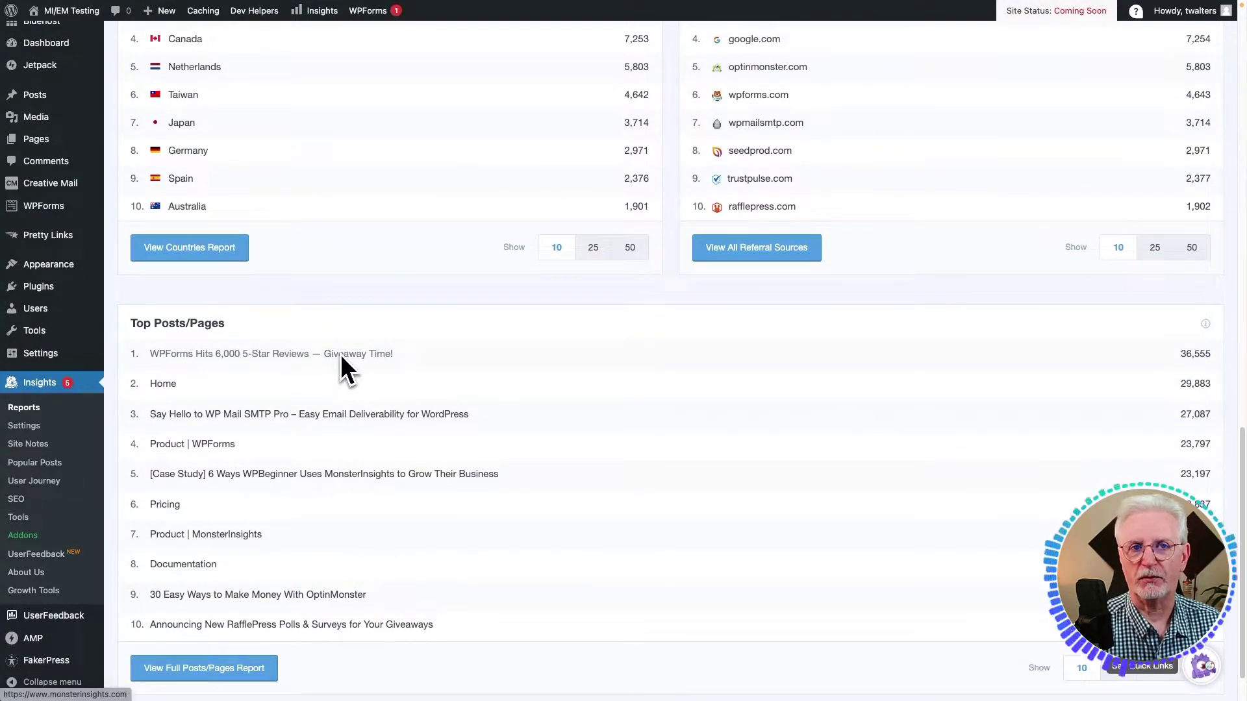
# - Open the Traffic Overview report and scroll through it
pyautogui.scroll(20, 339, 353)
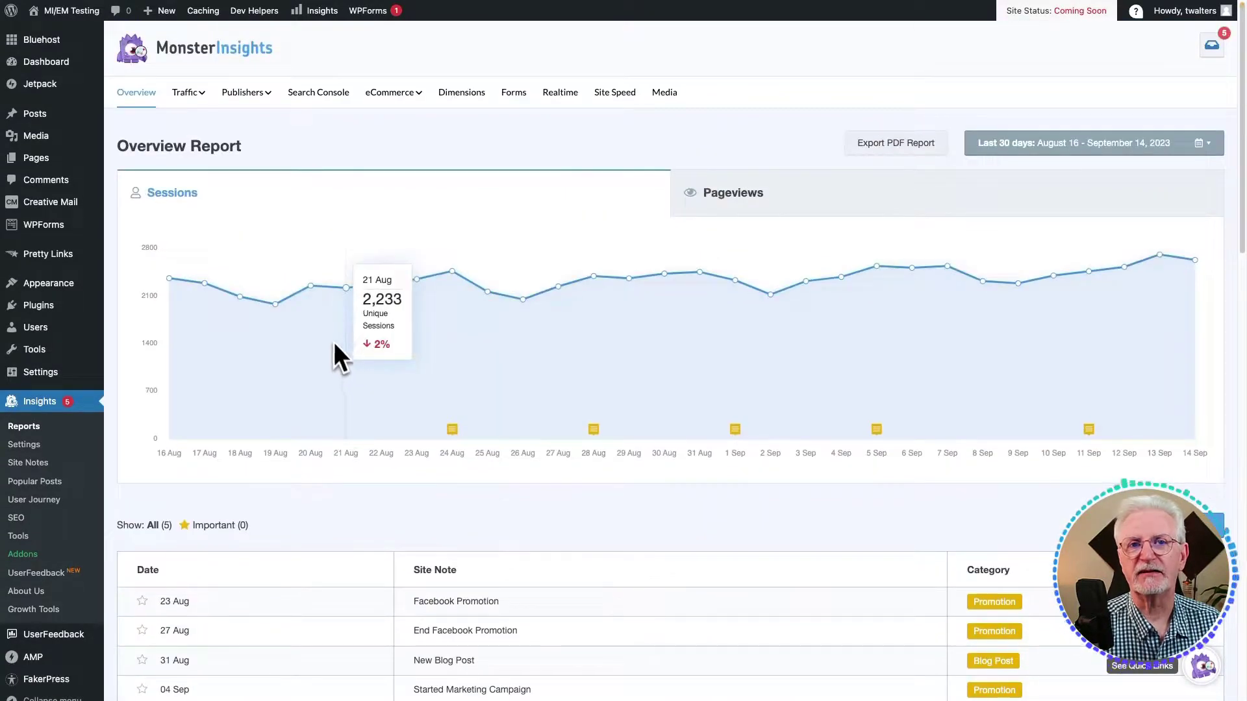
pyautogui.click(203, 100)
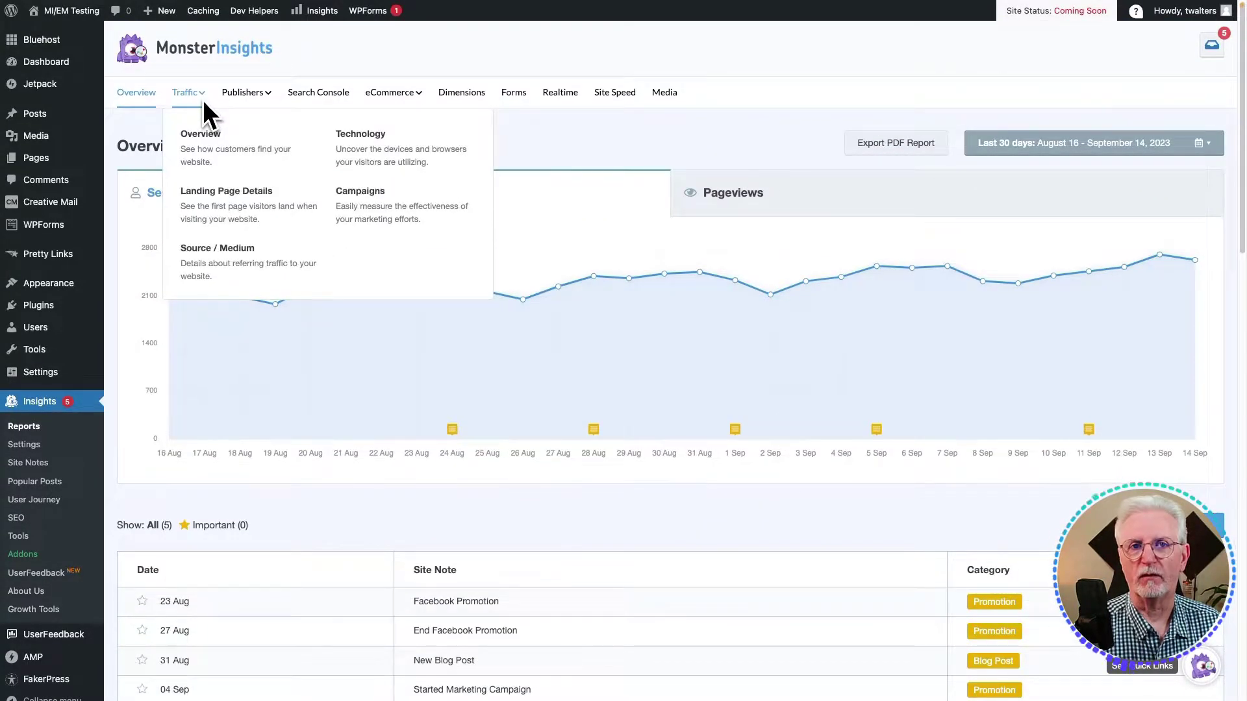
pyautogui.click(200, 144)
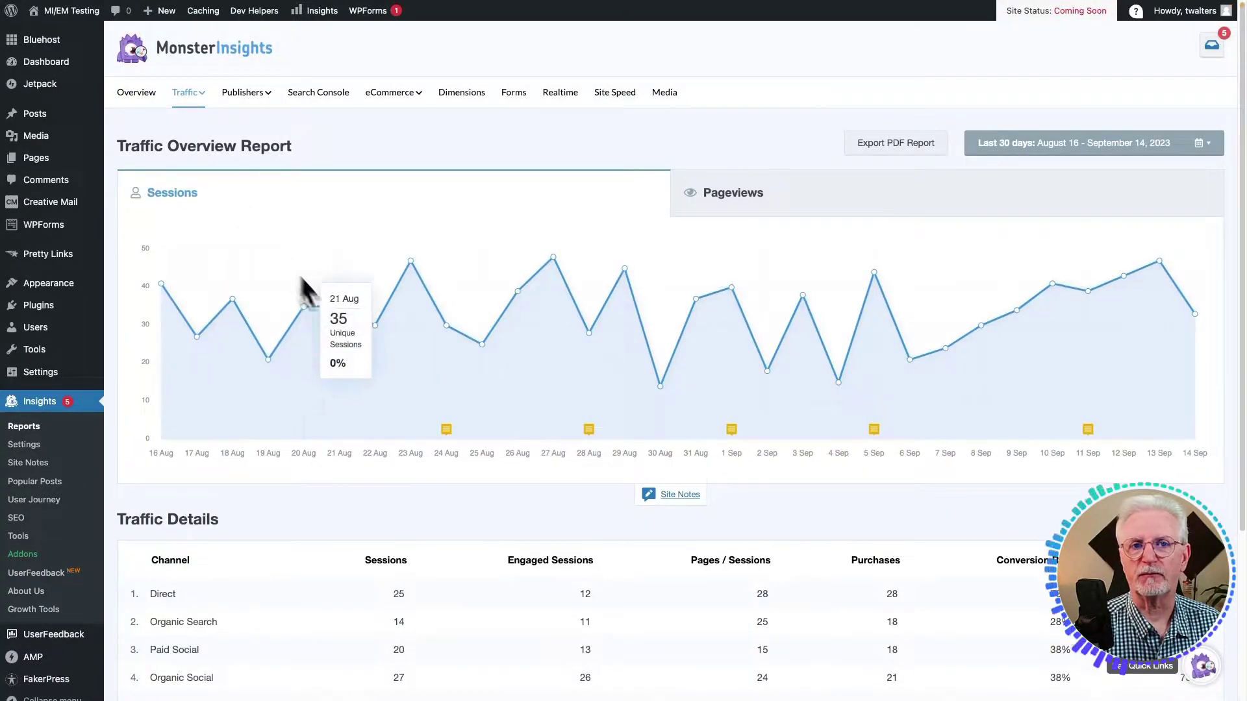
pyautogui.scroll(-3, 331, 309)
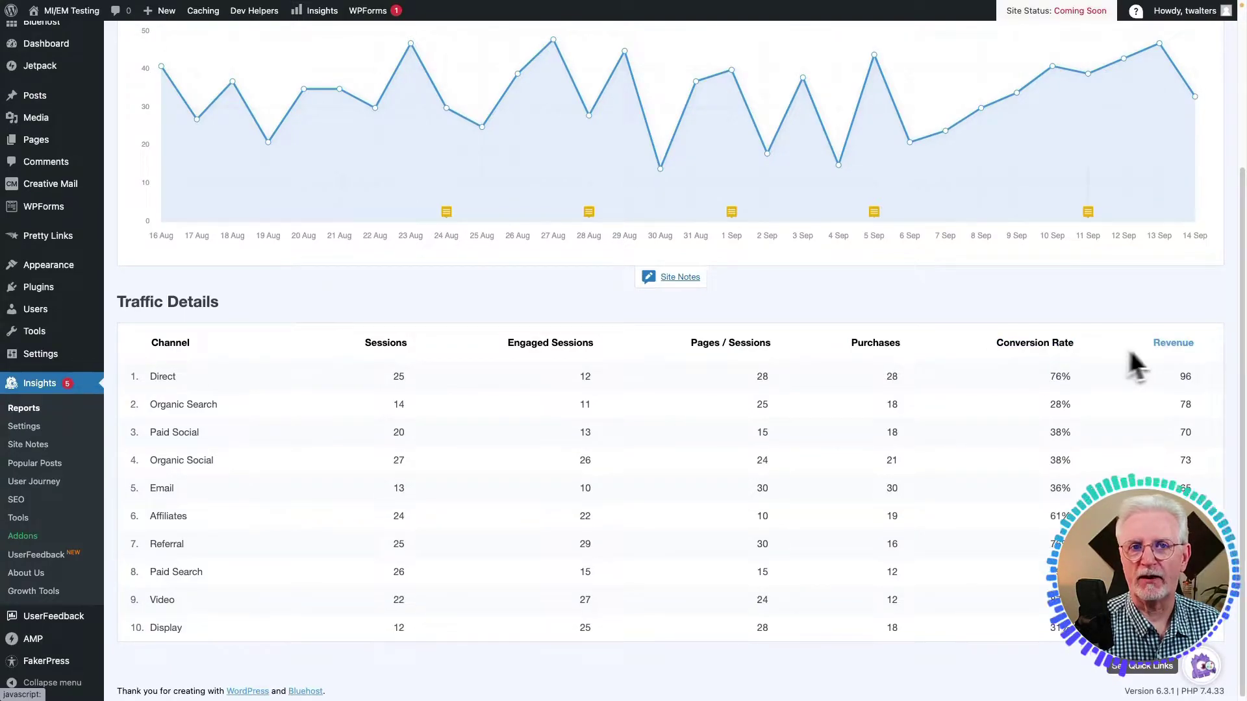
pyautogui.scroll(3, 476, 427)
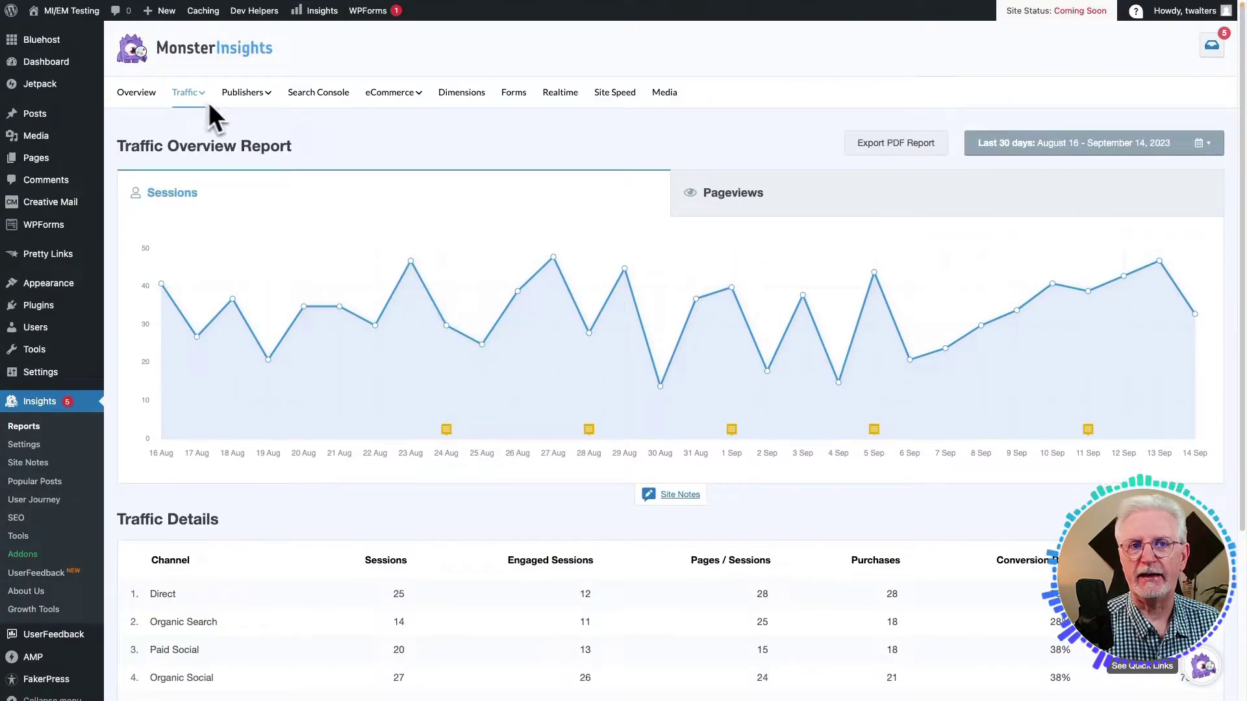
# - Open the Landing Page Details report and scroll through it
pyautogui.moveTo(189, 100)
pyautogui.click(206, 192)
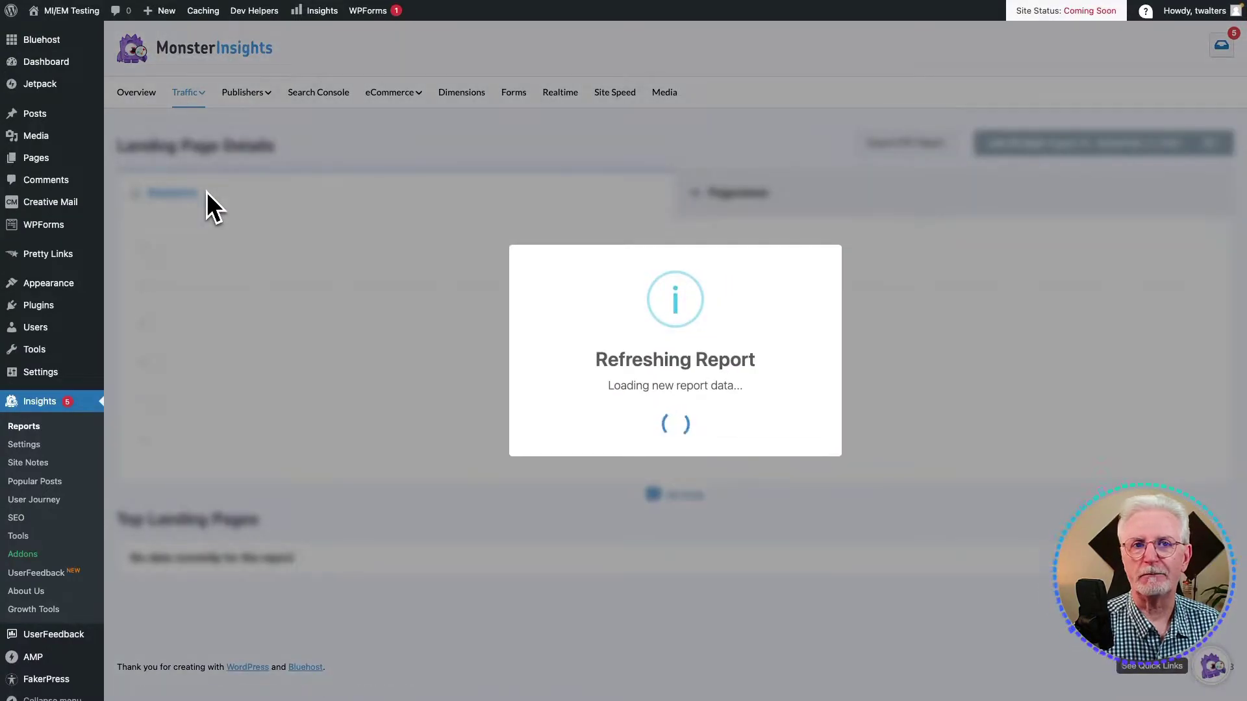
pyautogui.scroll(-1, 264, 273)
pyautogui.scroll(-2, 264, 273)
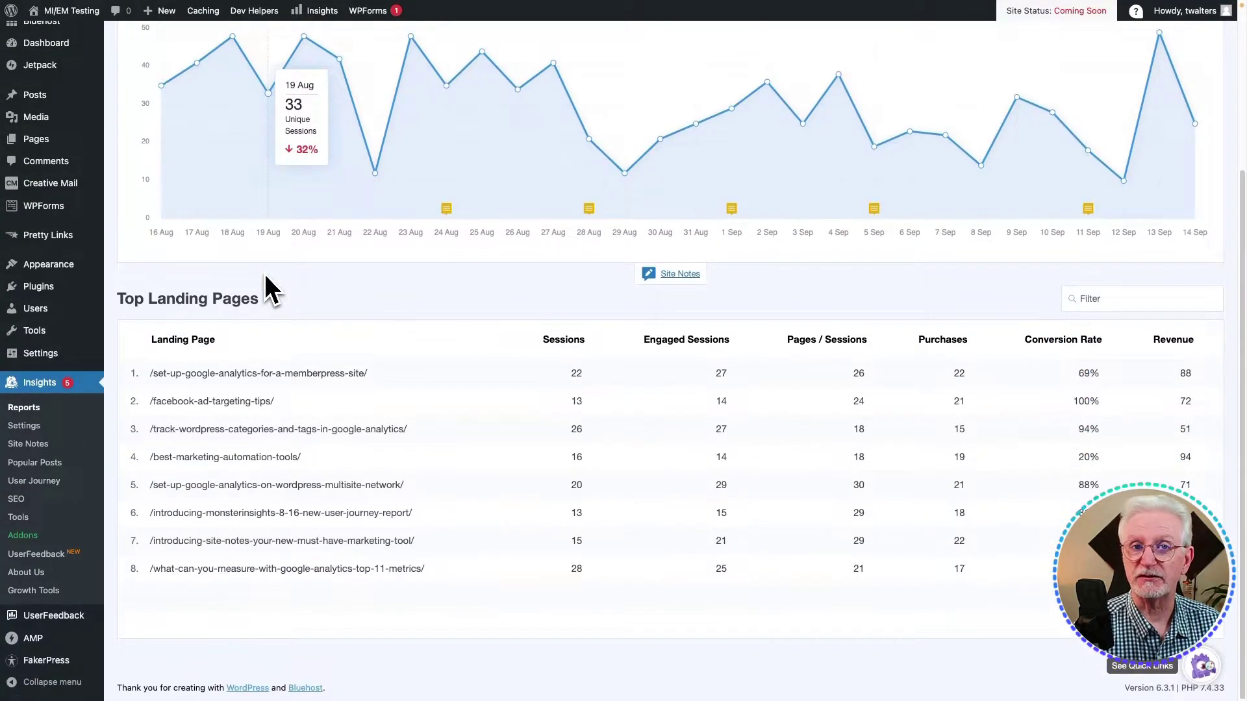
pyautogui.scroll(3, 264, 412)
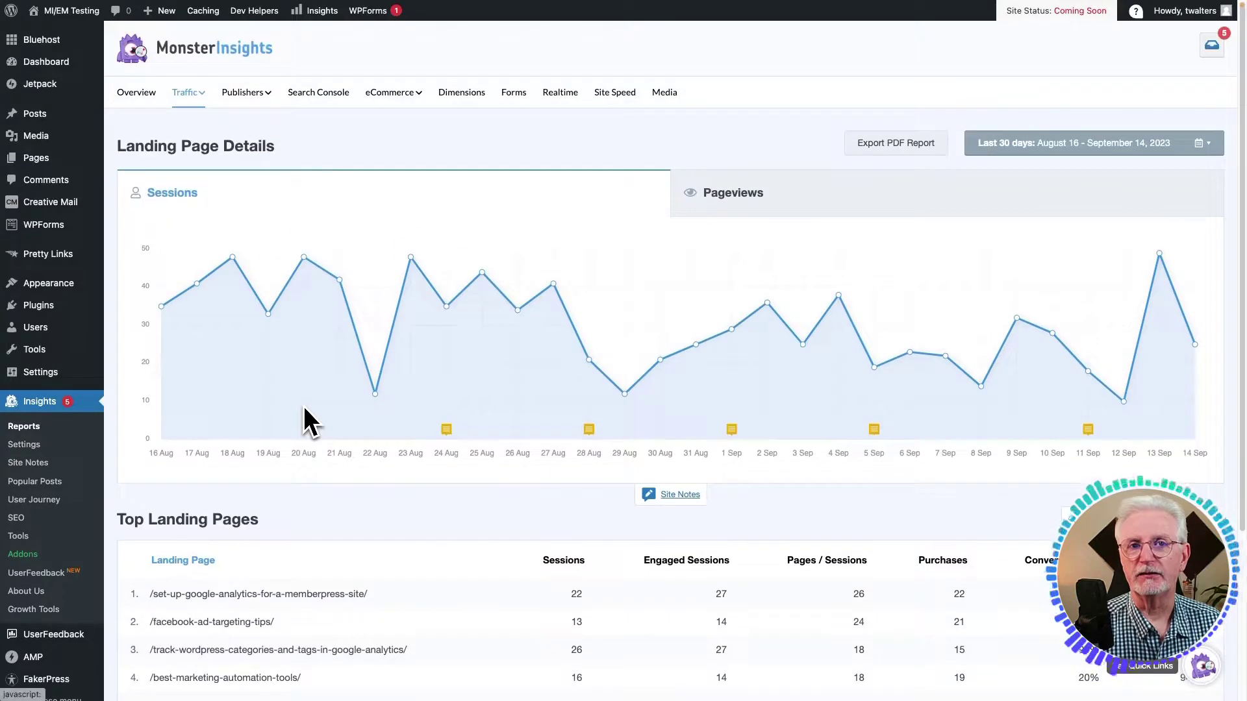
# - View the Source / Medium report, then switch to the Technology report
pyautogui.moveTo(189, 104)
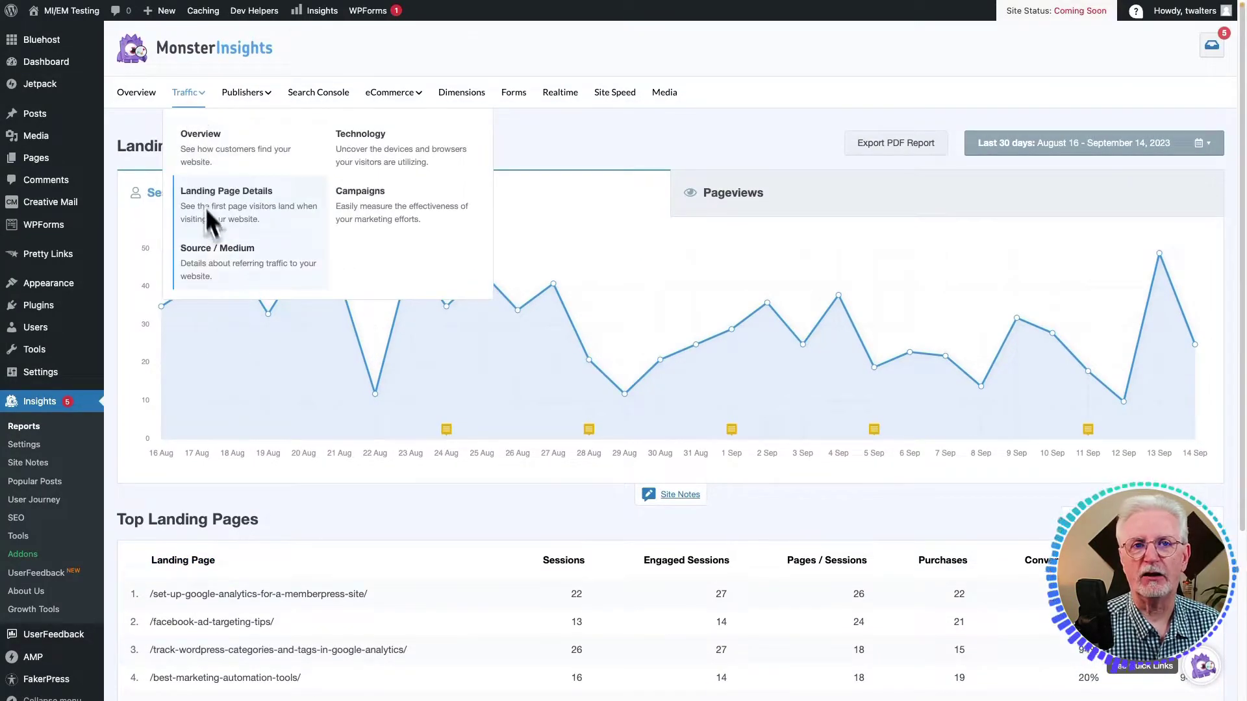
pyautogui.click(212, 251)
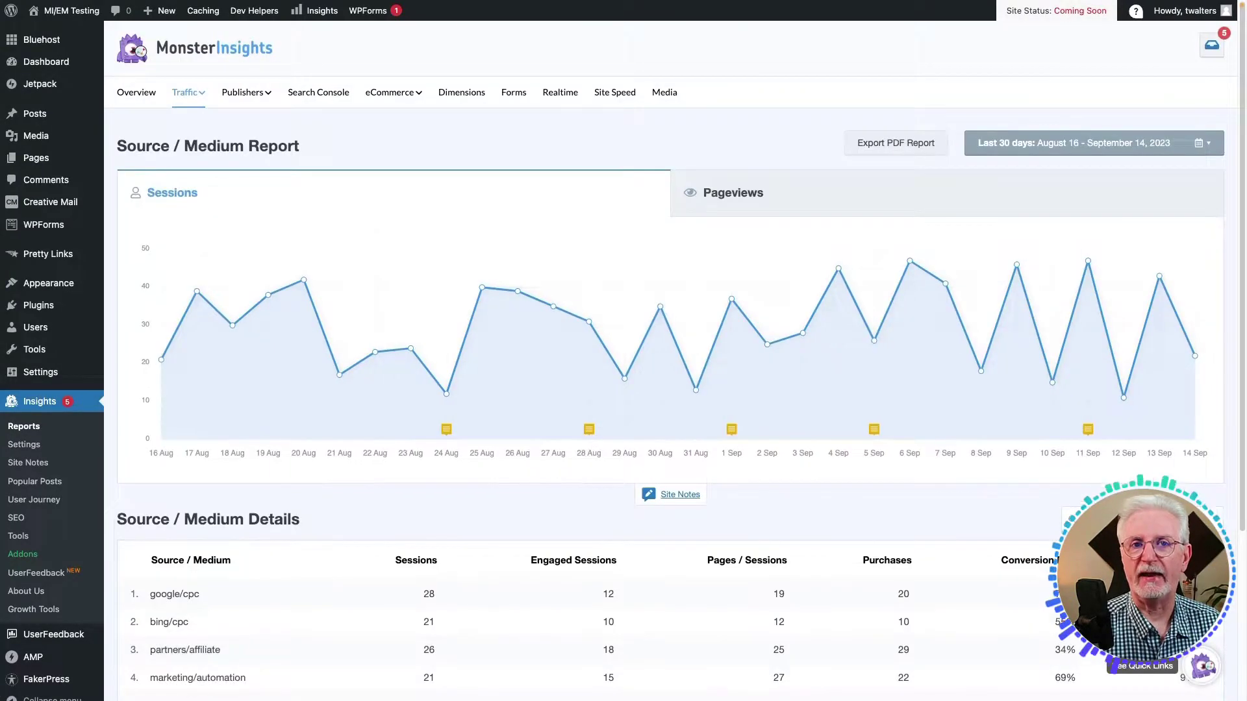
pyautogui.scroll(-3, 220, 280)
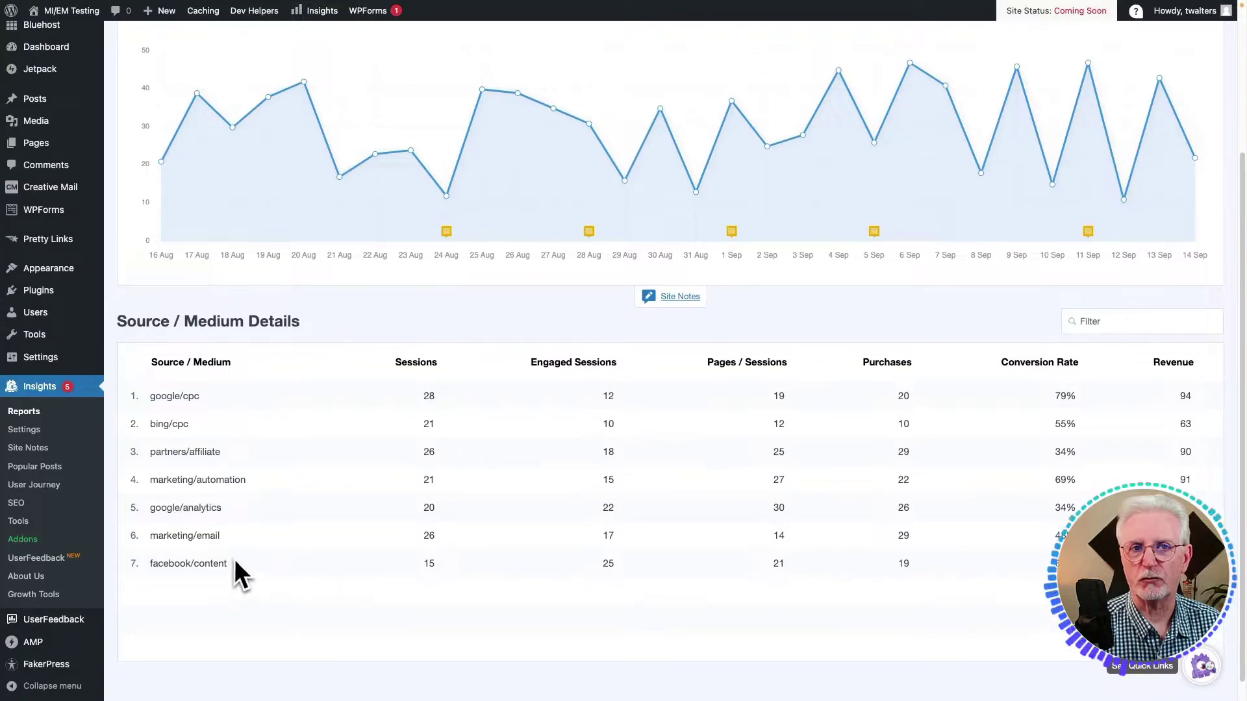
pyautogui.scroll(3, 233, 559)
pyautogui.moveTo(193, 103)
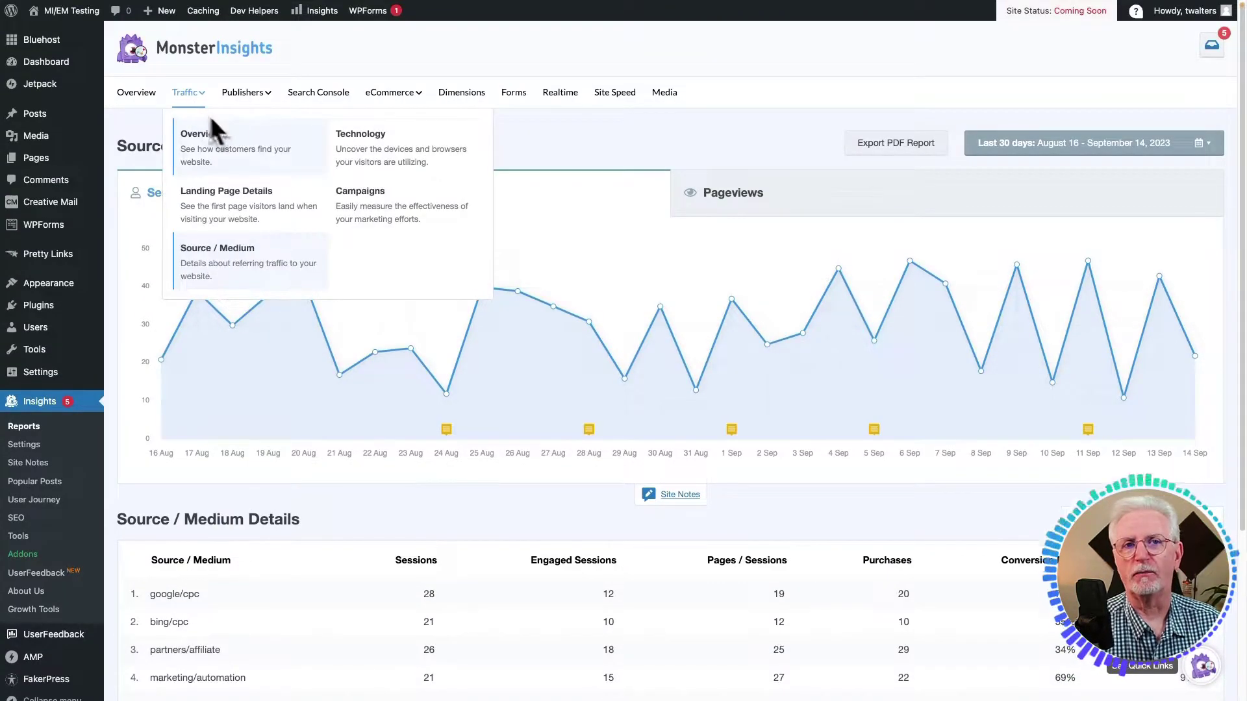
pyautogui.click(334, 137)
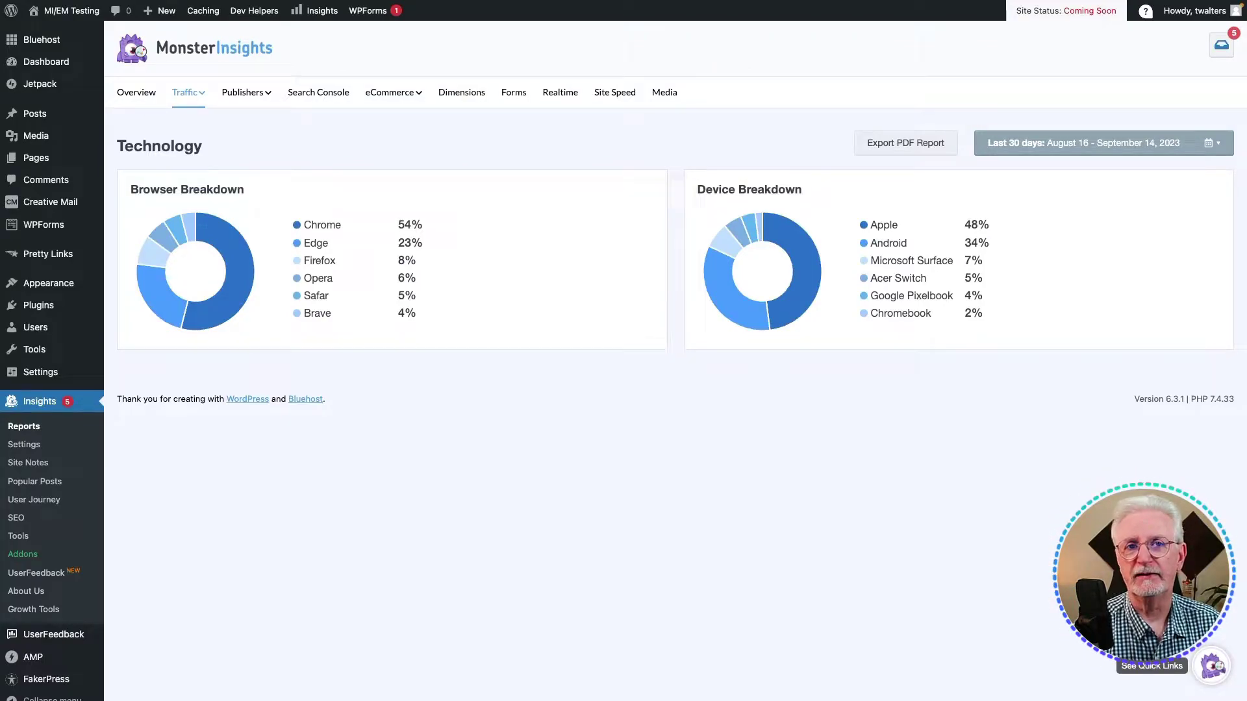
# - Open the Campaigns report and scroll to its Campaign Details table
pyautogui.moveTo(196, 96)
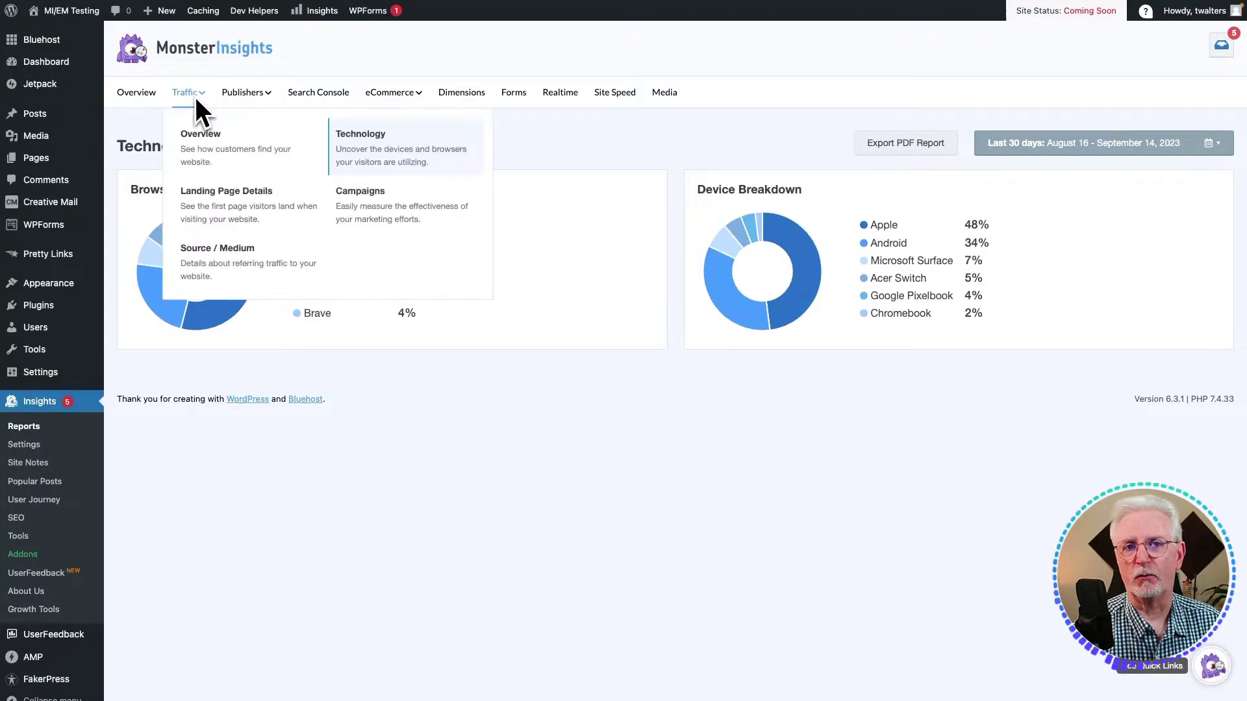
pyautogui.click(376, 196)
pyautogui.scroll(-3, 376, 197)
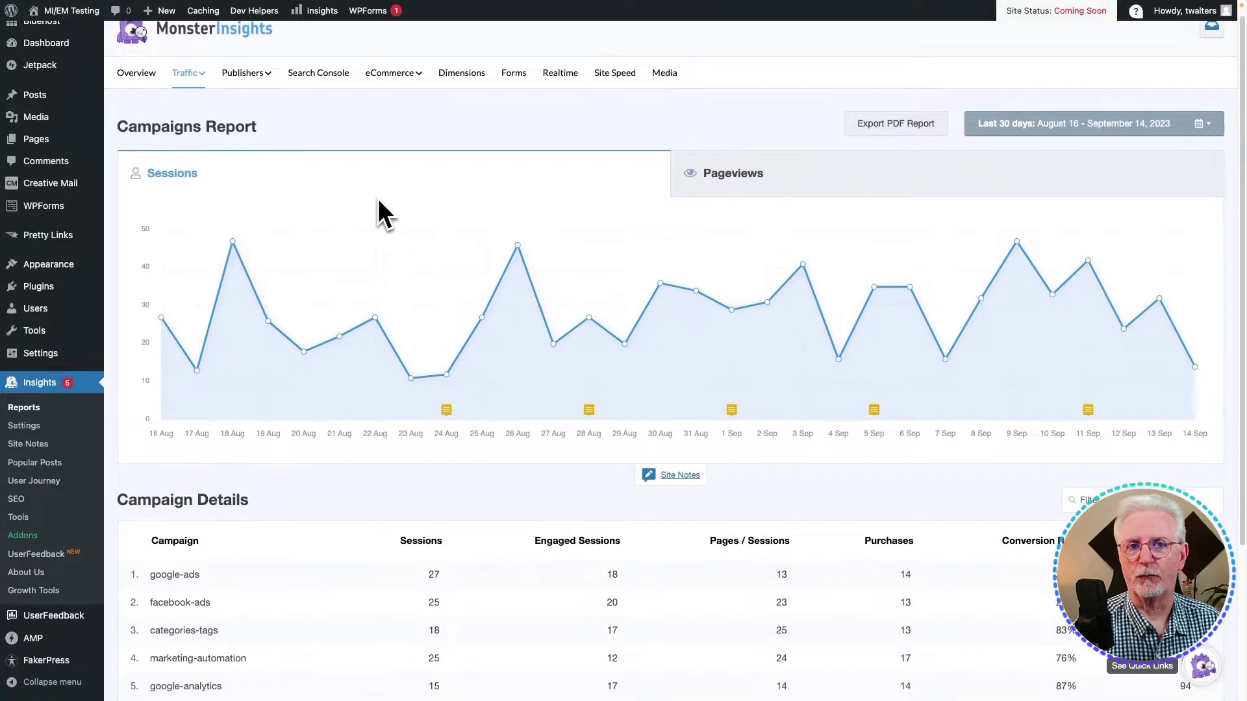
pyautogui.scroll(-2, 381, 208)
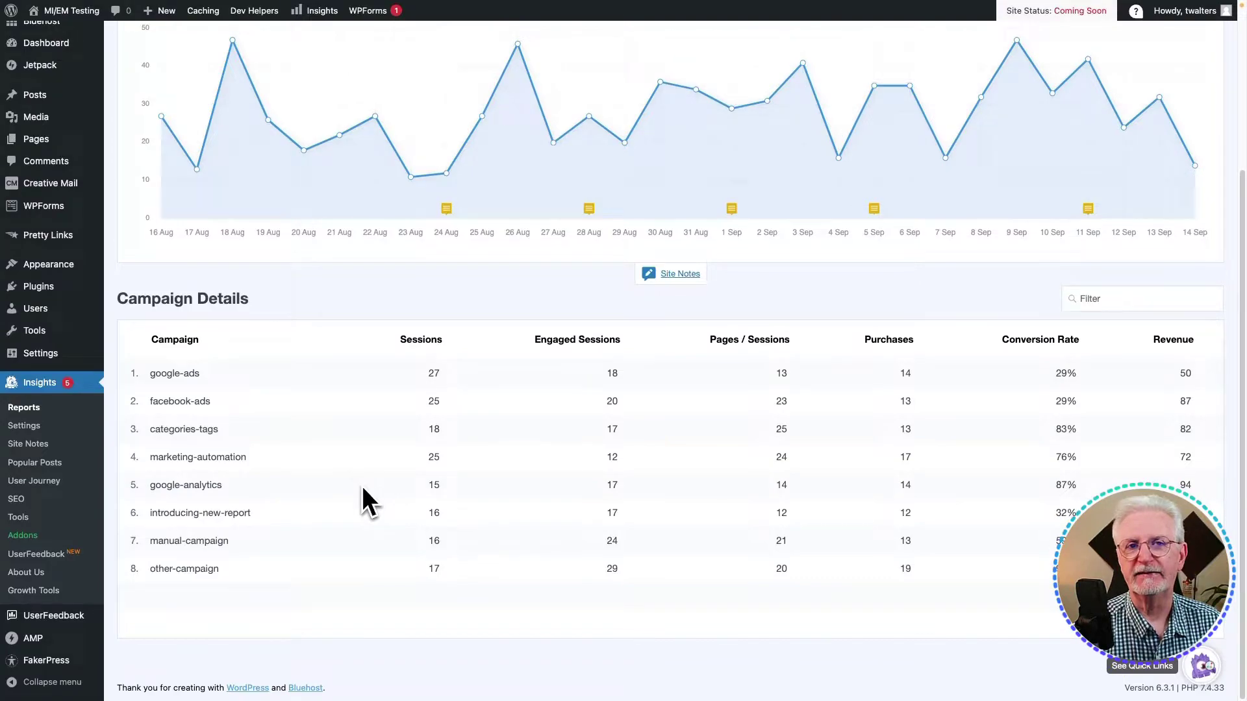
# - Open Publishers > Overview and scroll through landing pages, outbound, affiliate, download links, demographics and interests
pyautogui.scroll(3, 358, 486)
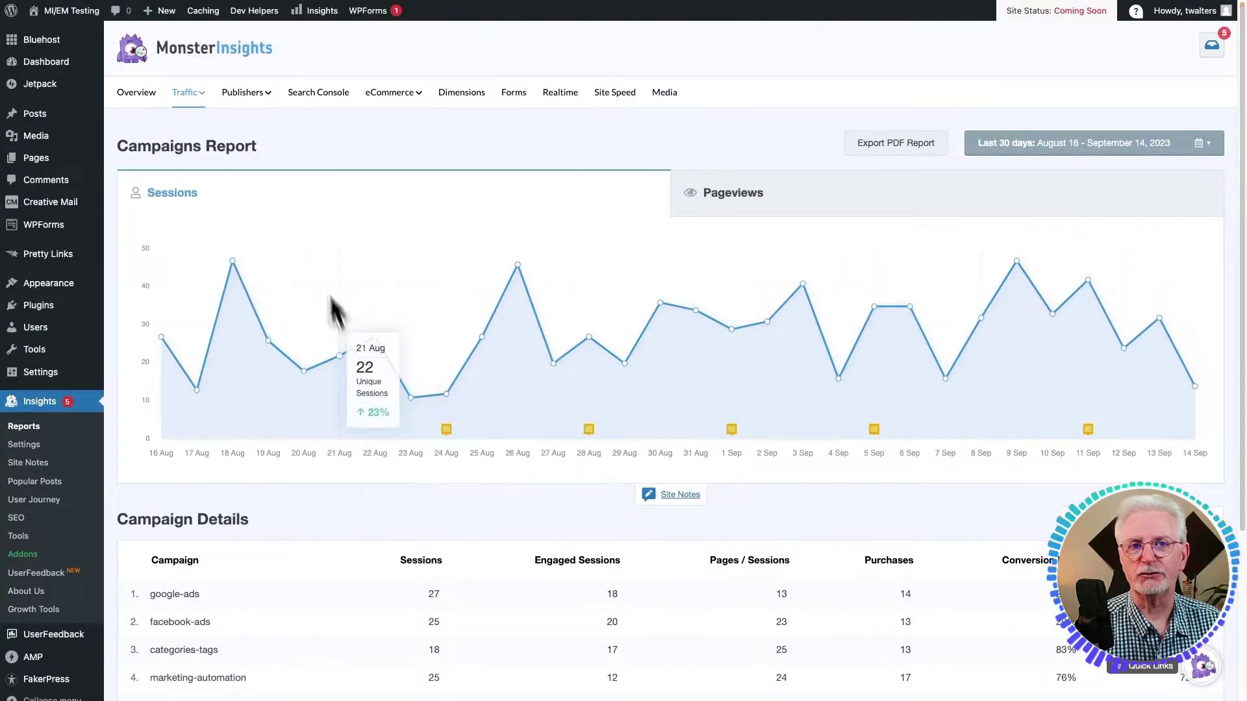
pyautogui.click(241, 103)
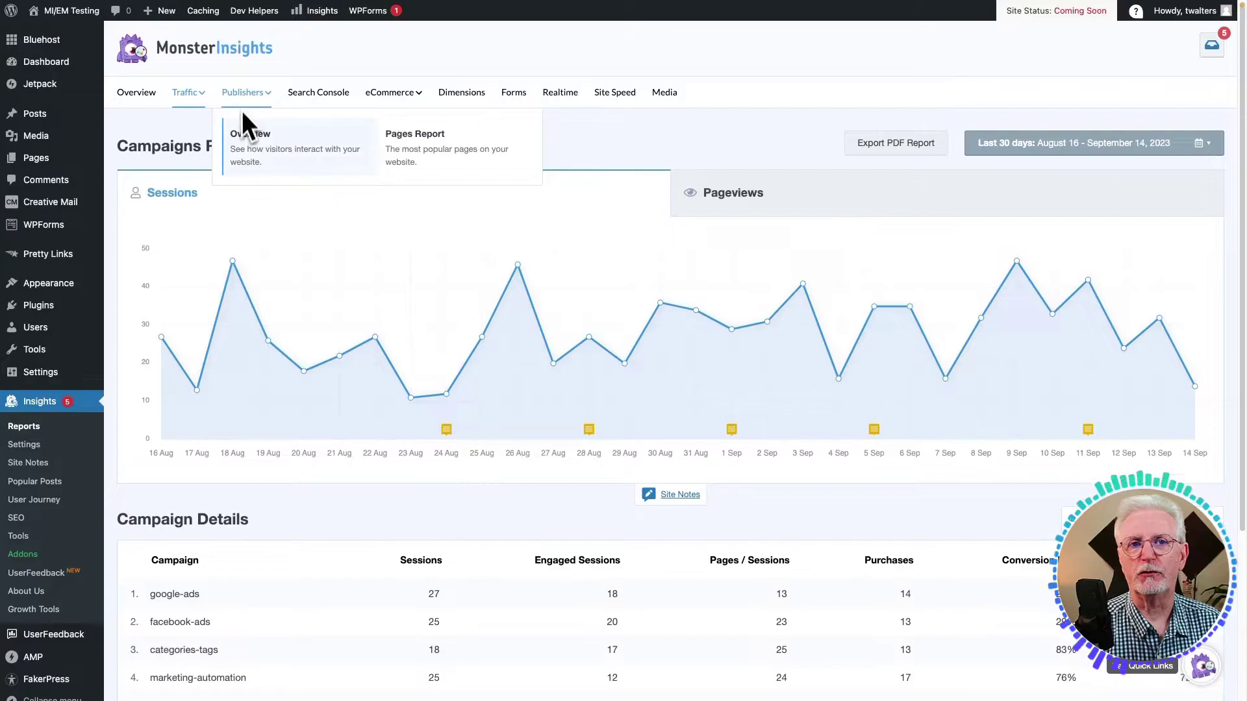
pyautogui.click(245, 134)
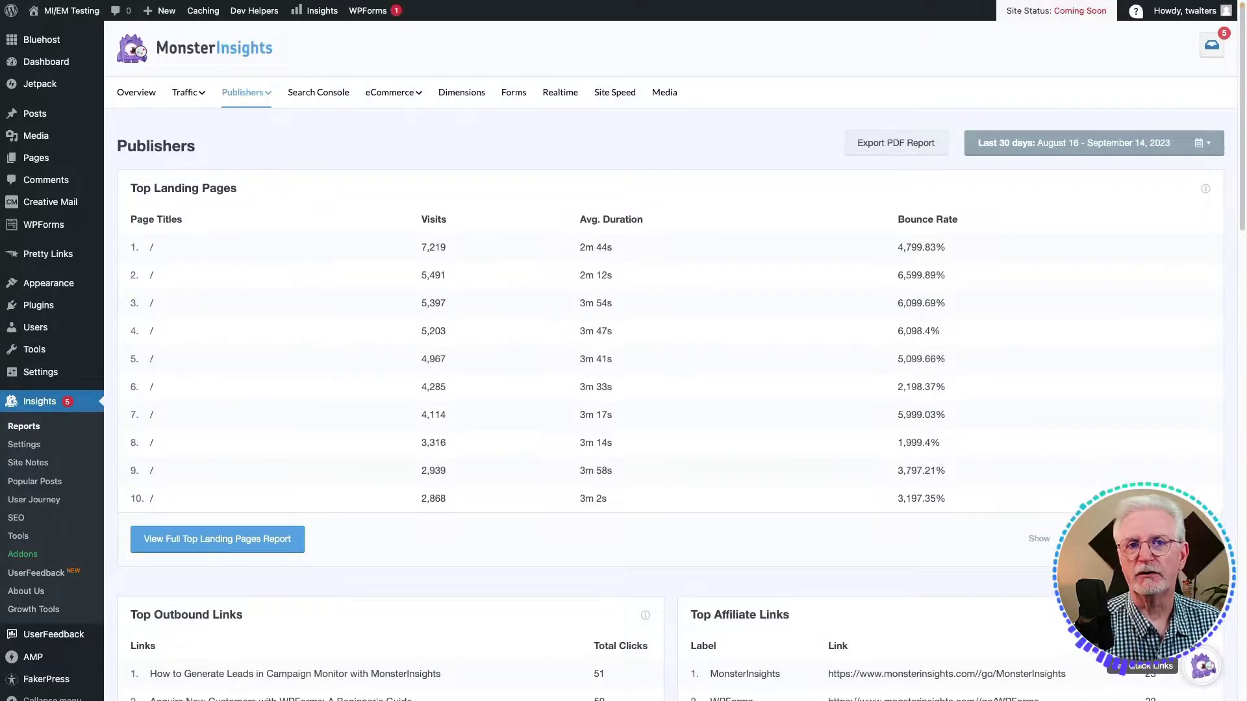
pyautogui.scroll(-6, 669, 360)
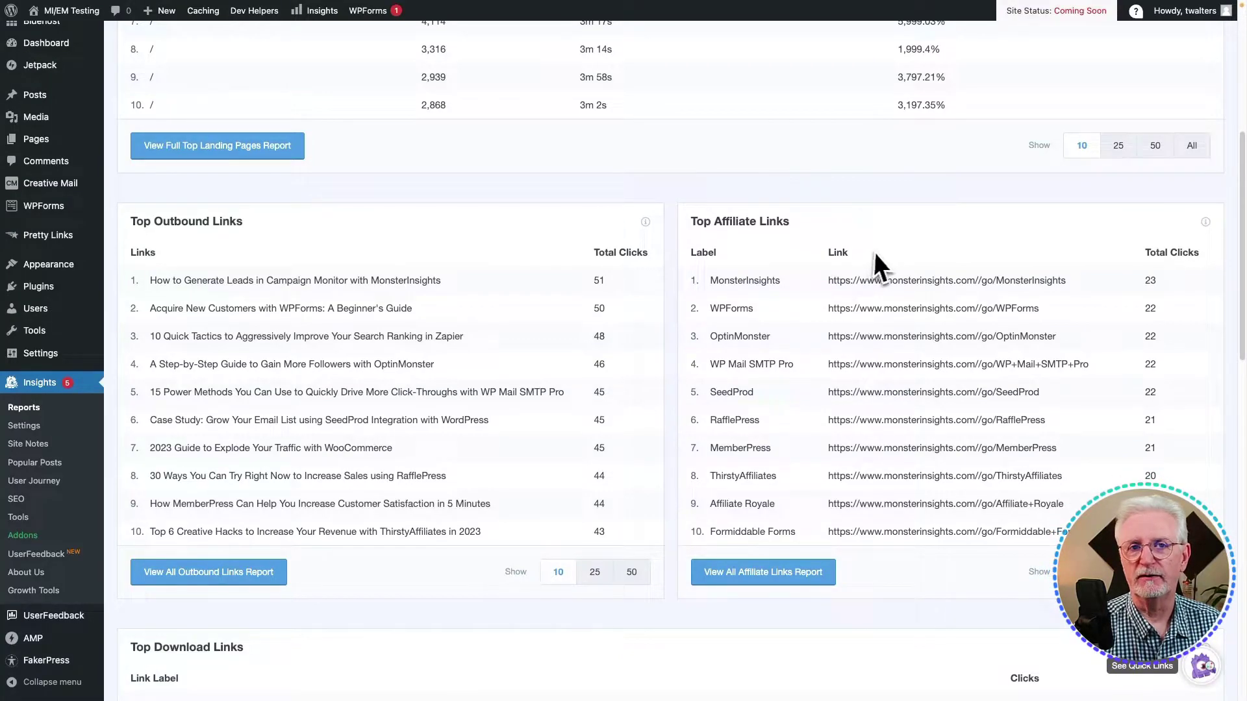
pyautogui.scroll(-6, 878, 260)
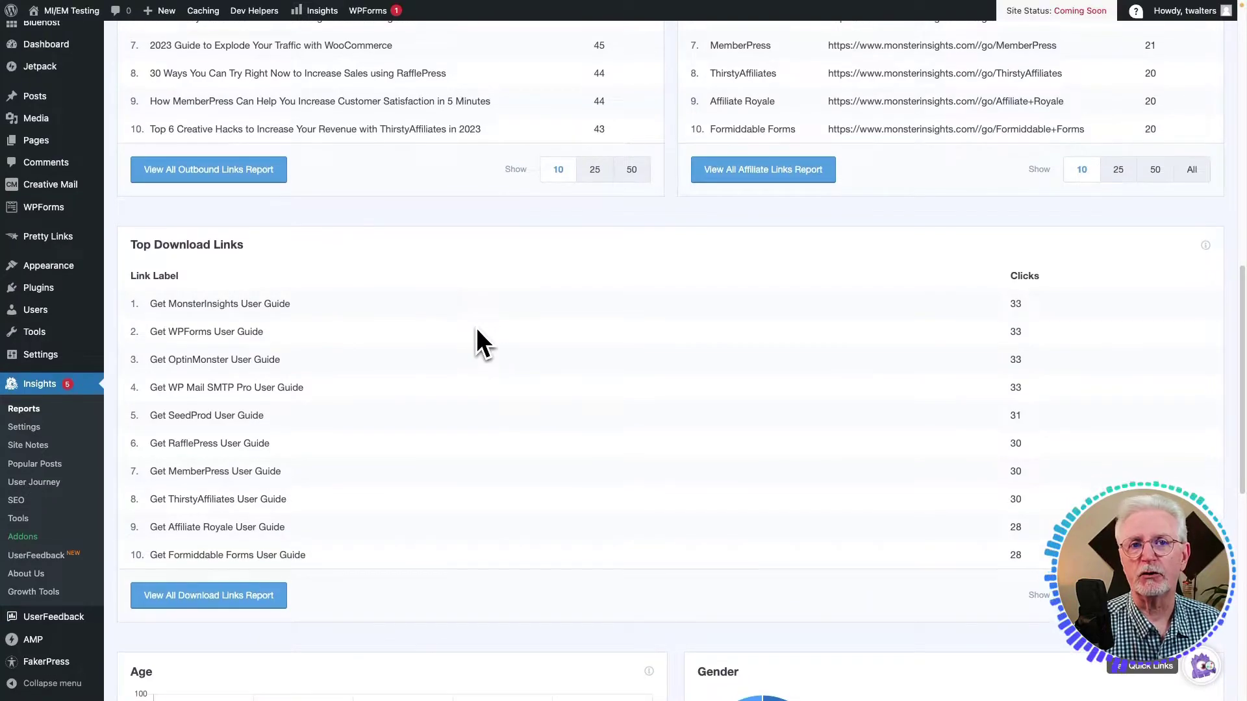
pyautogui.scroll(-5, 476, 328)
pyautogui.scroll(-3, 476, 329)
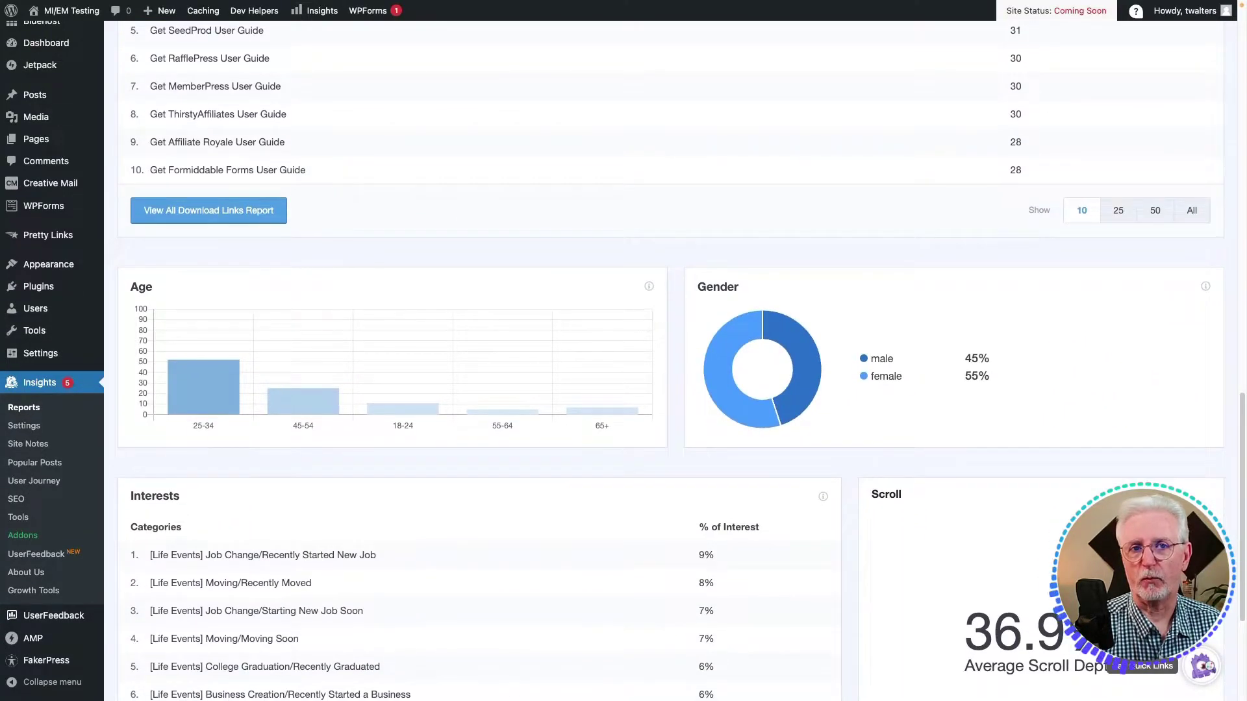
pyautogui.scroll(-2, 477, 329)
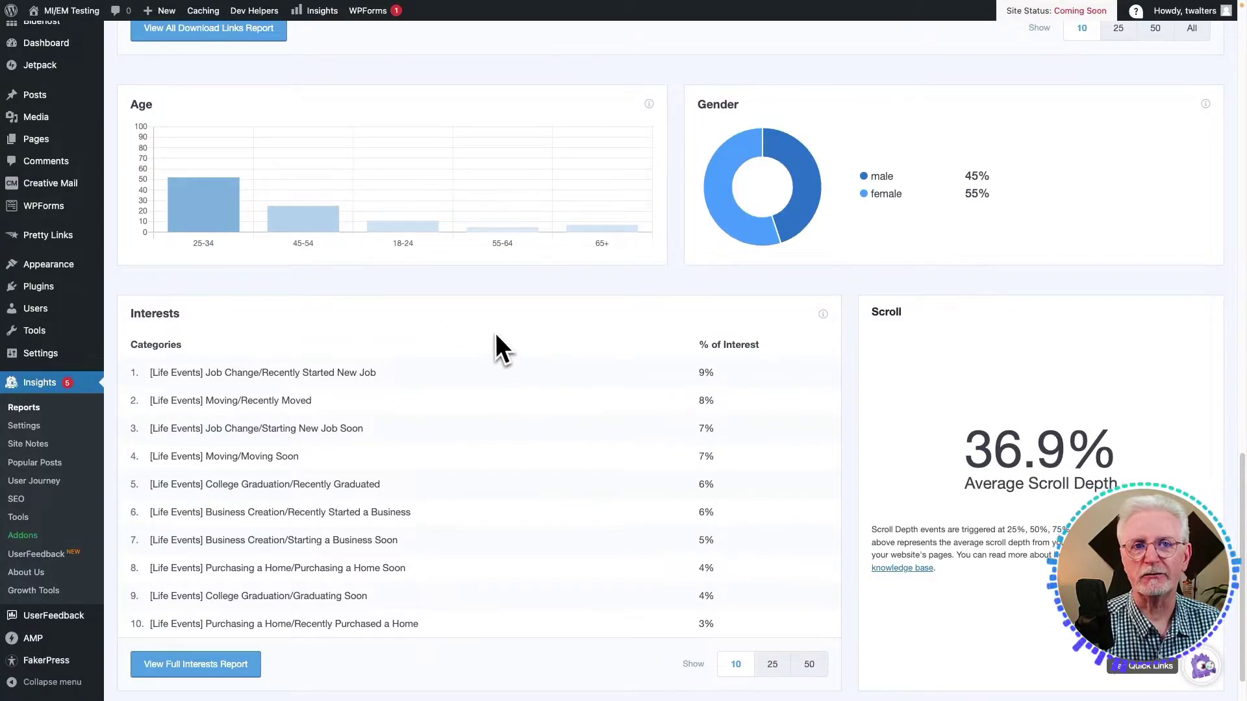
pyautogui.scroll(10, 459, 273)
pyautogui.scroll(10, 459, 271)
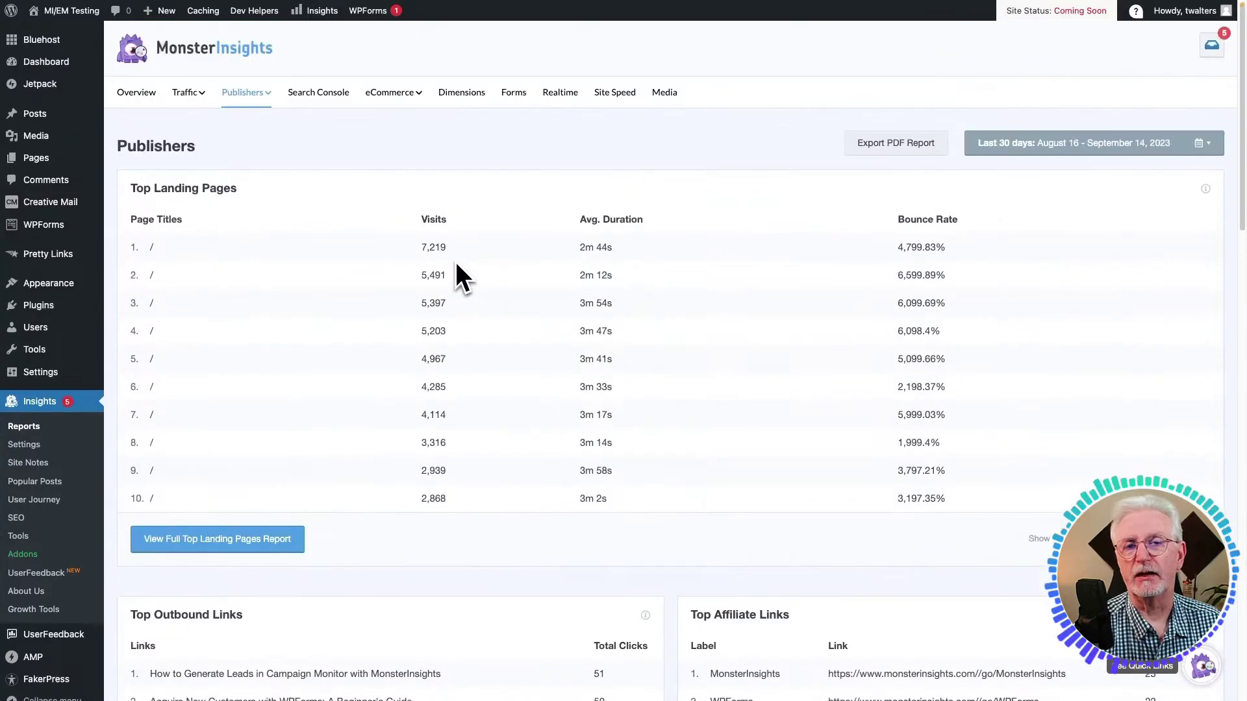
# - Show the Search Console report of top Google search terms and their clicks
pyautogui.click(328, 99)
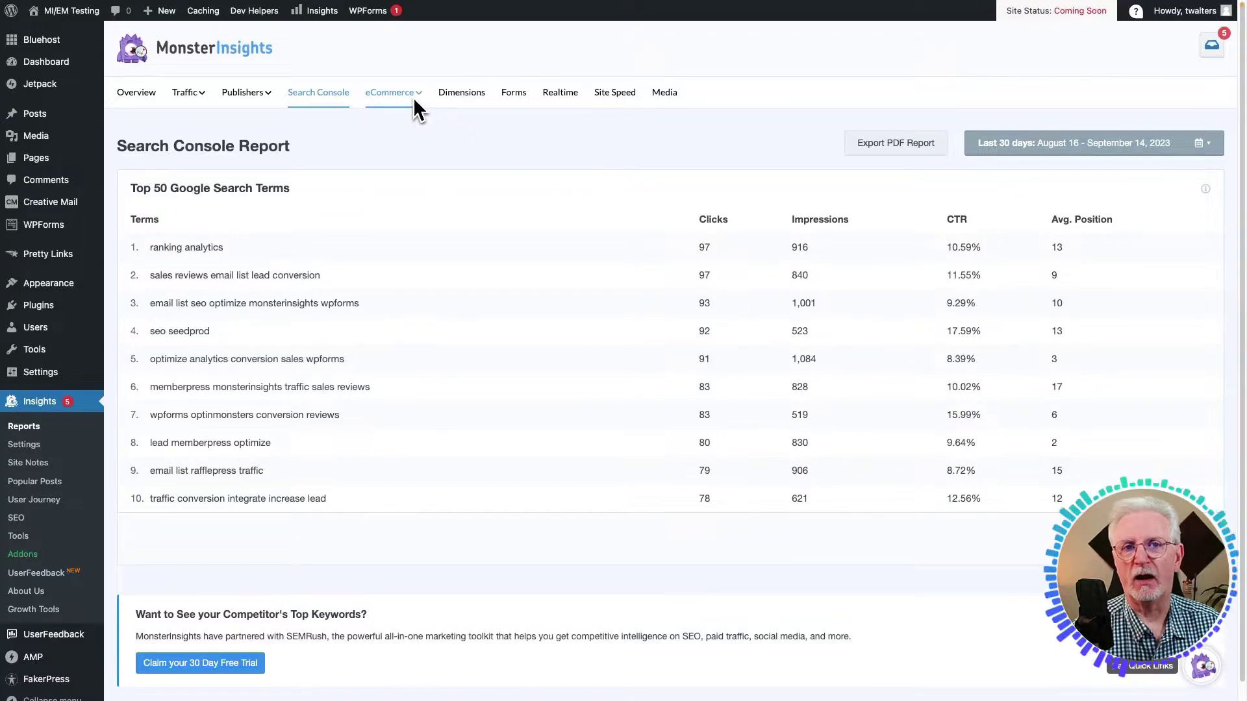
# - Open the eCommerce Overview report and review its conversion rate, transactions, revenue and top products
pyautogui.click(391, 102)
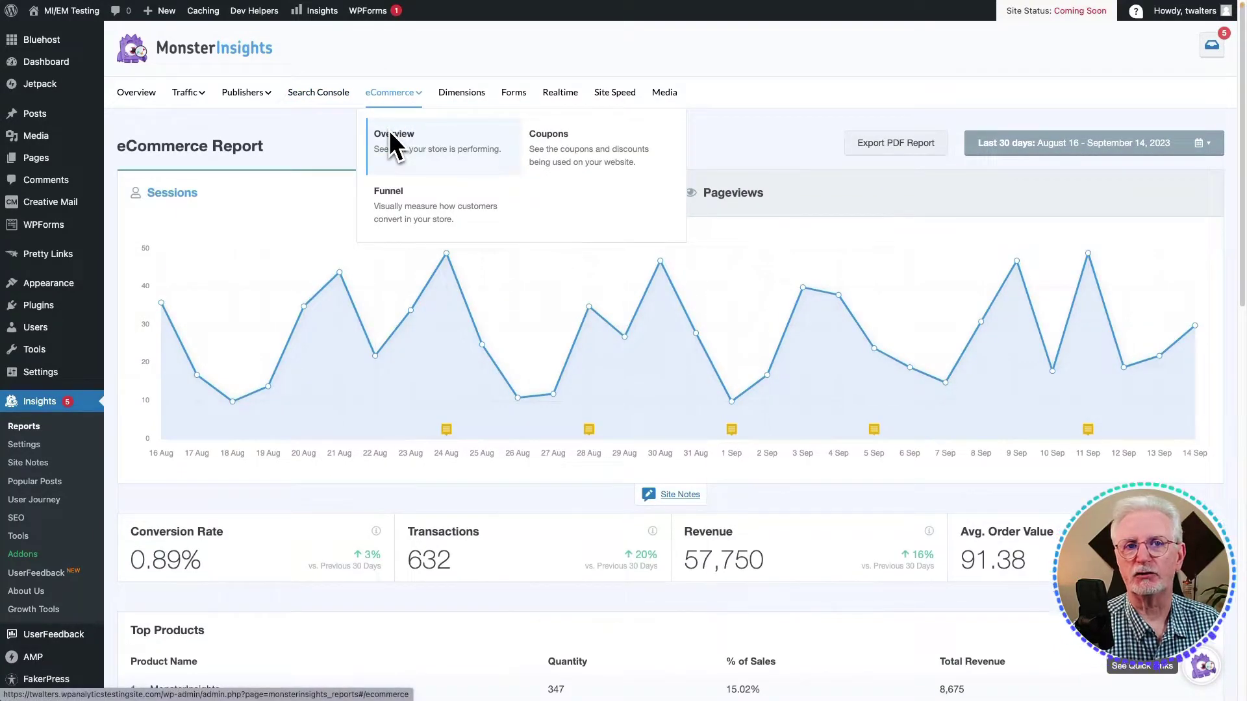
pyautogui.click(389, 131)
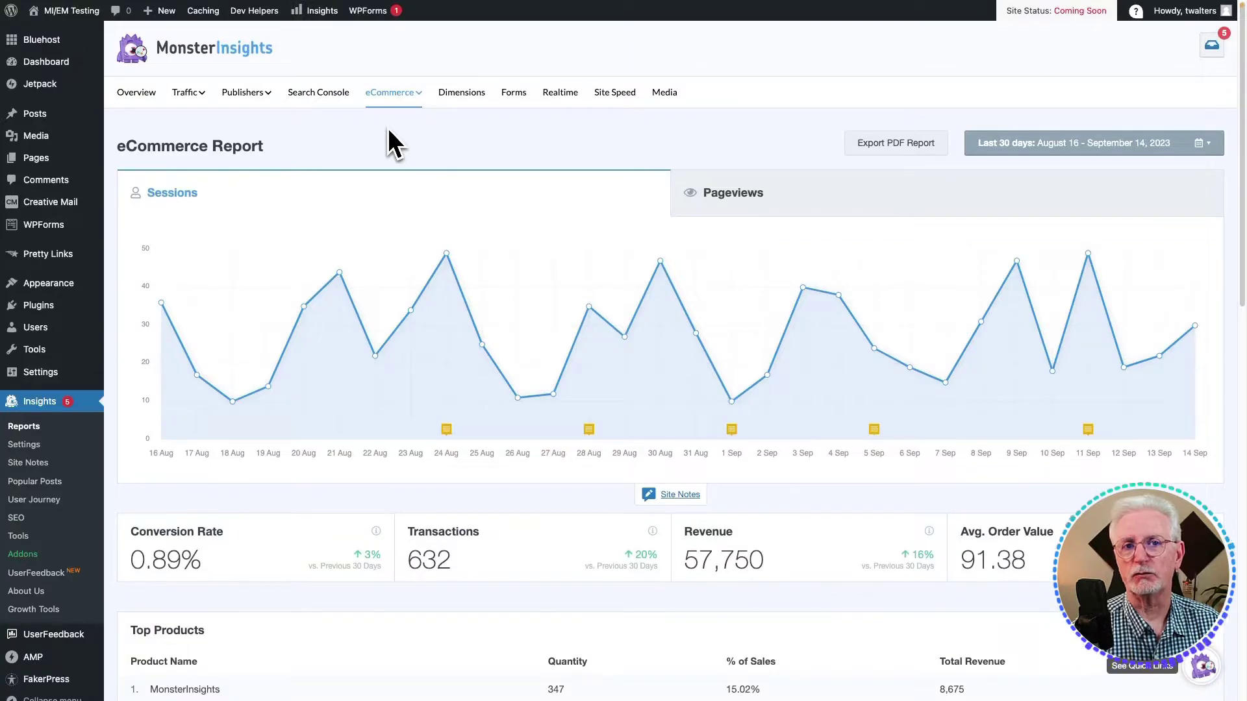
pyautogui.scroll(-3, 389, 141)
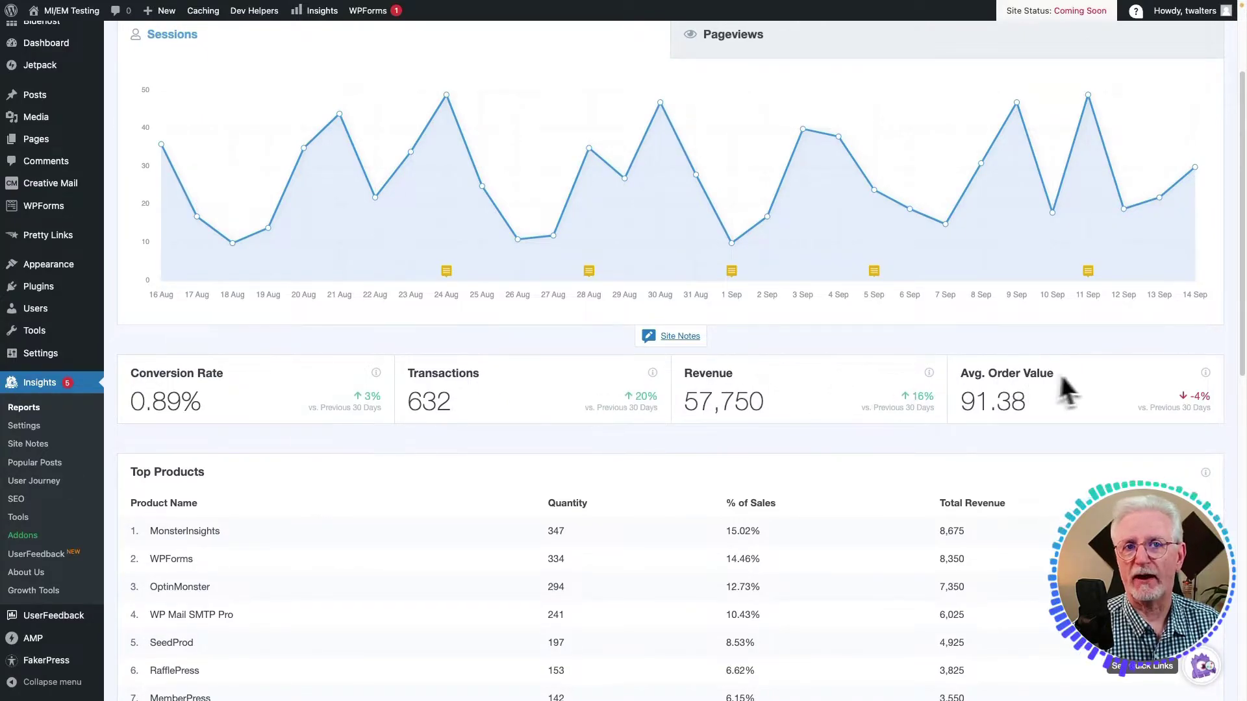
pyautogui.scroll(-5, 455, 455)
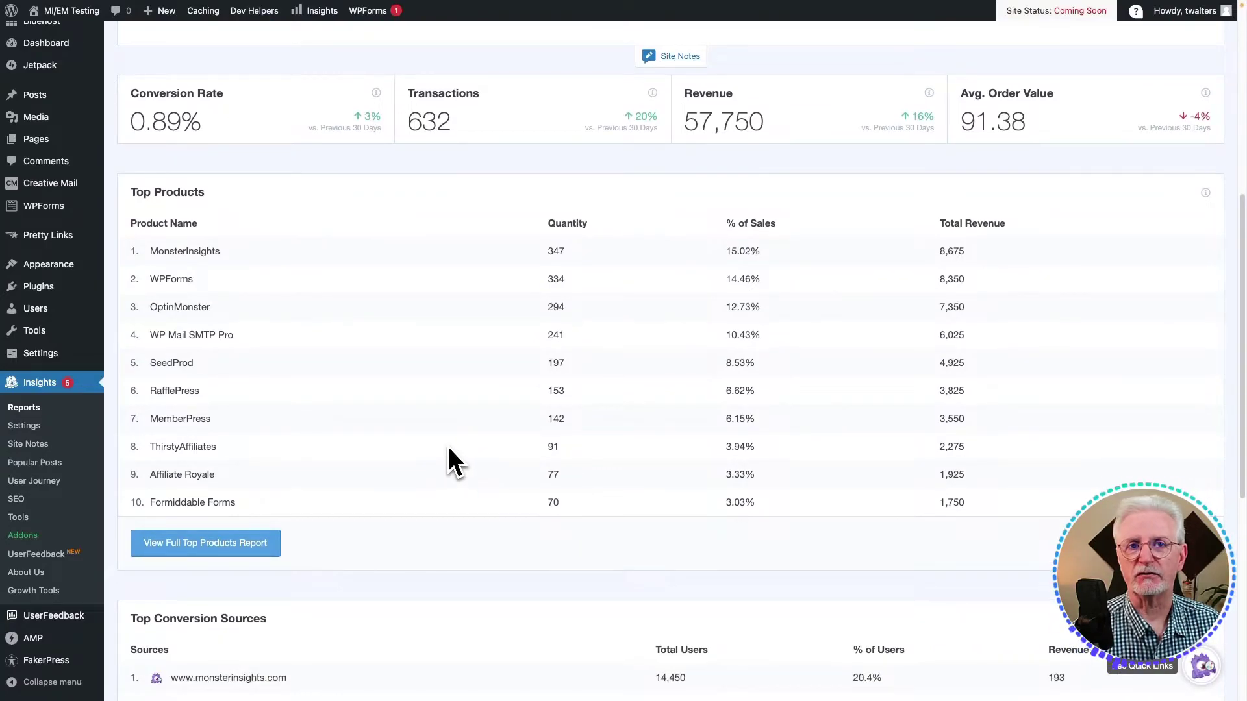
pyautogui.scroll(-7, 448, 447)
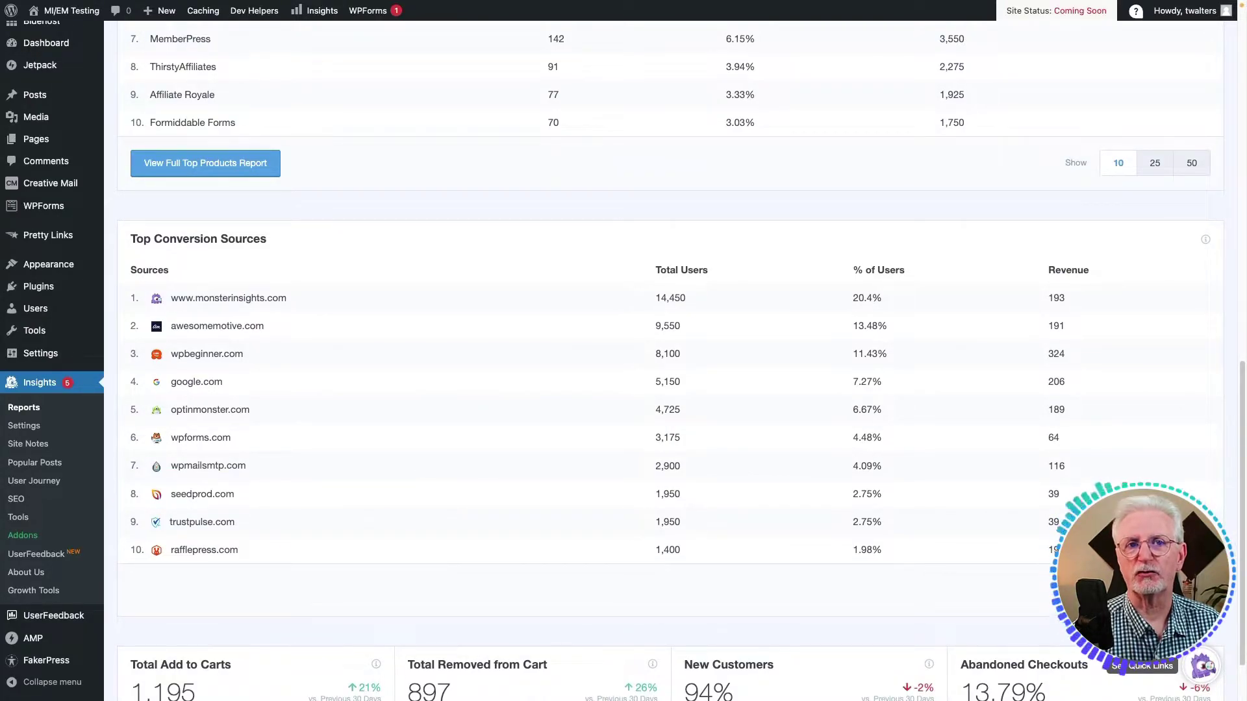
pyautogui.scroll(-2, 419, 442)
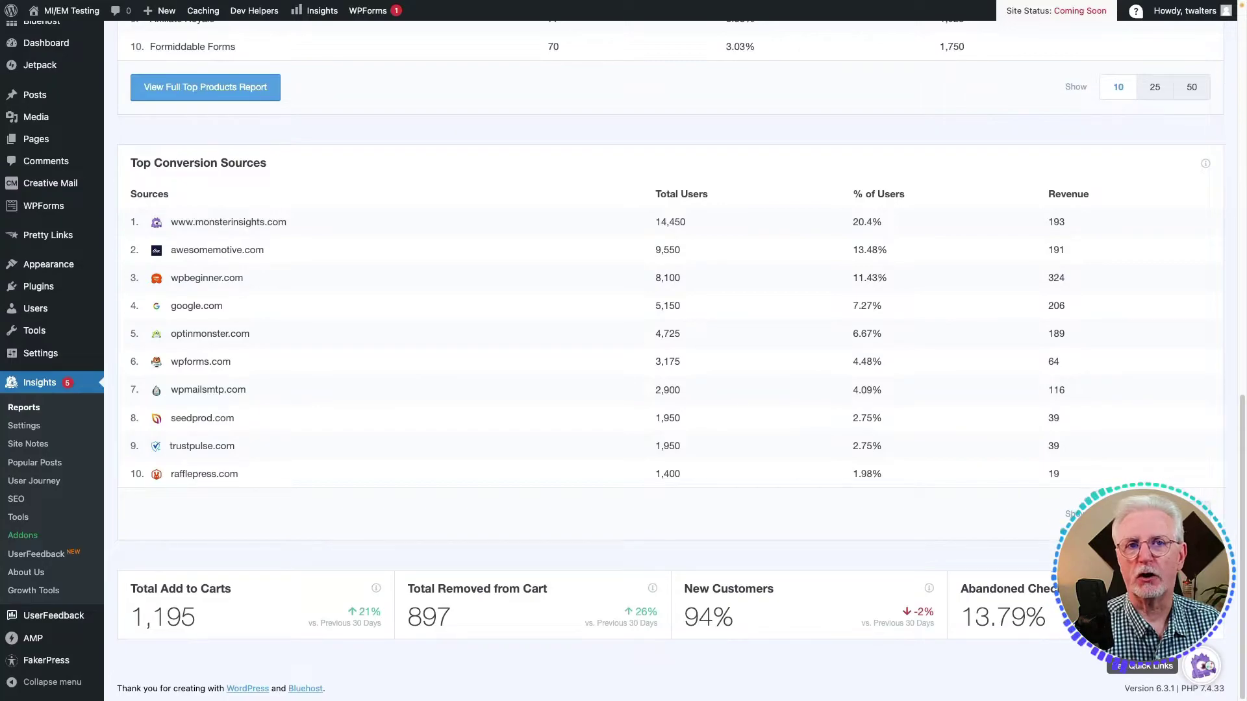
pyautogui.scroll(15, 487, 244)
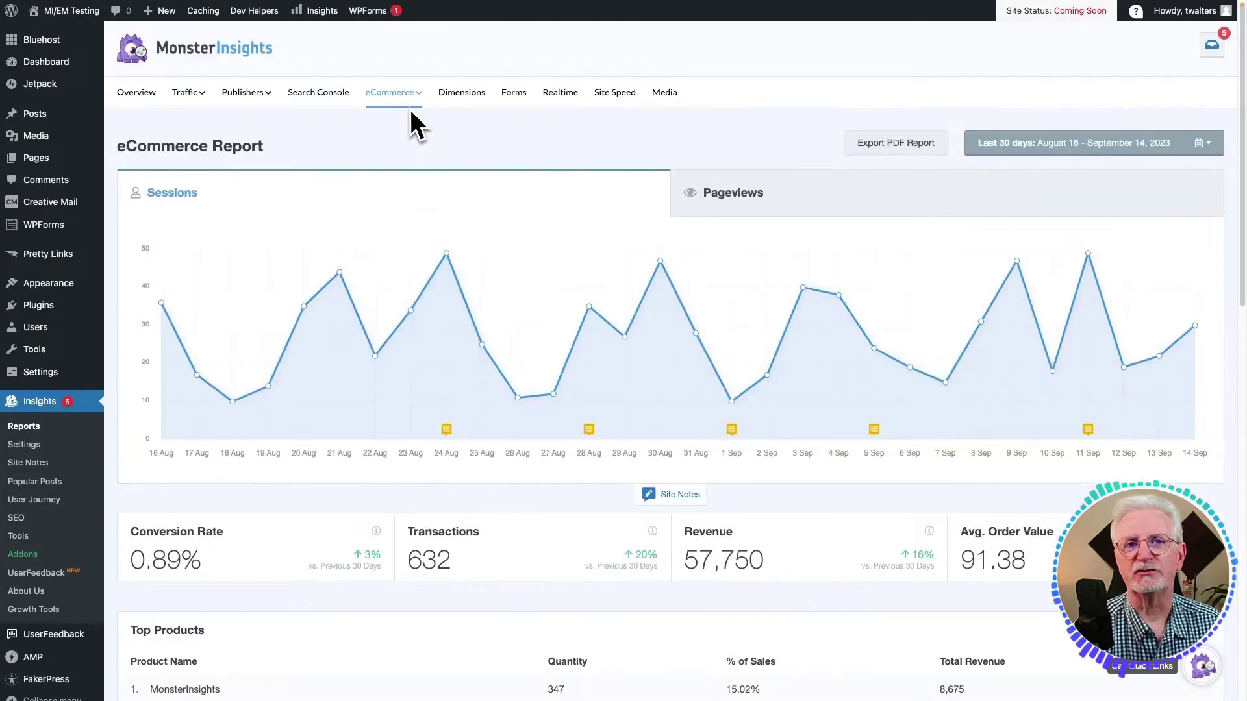
# - View the eCommerce Funnel report, then the Coupons report listing ten coupons
pyautogui.moveTo(410, 104)
pyautogui.click(391, 195)
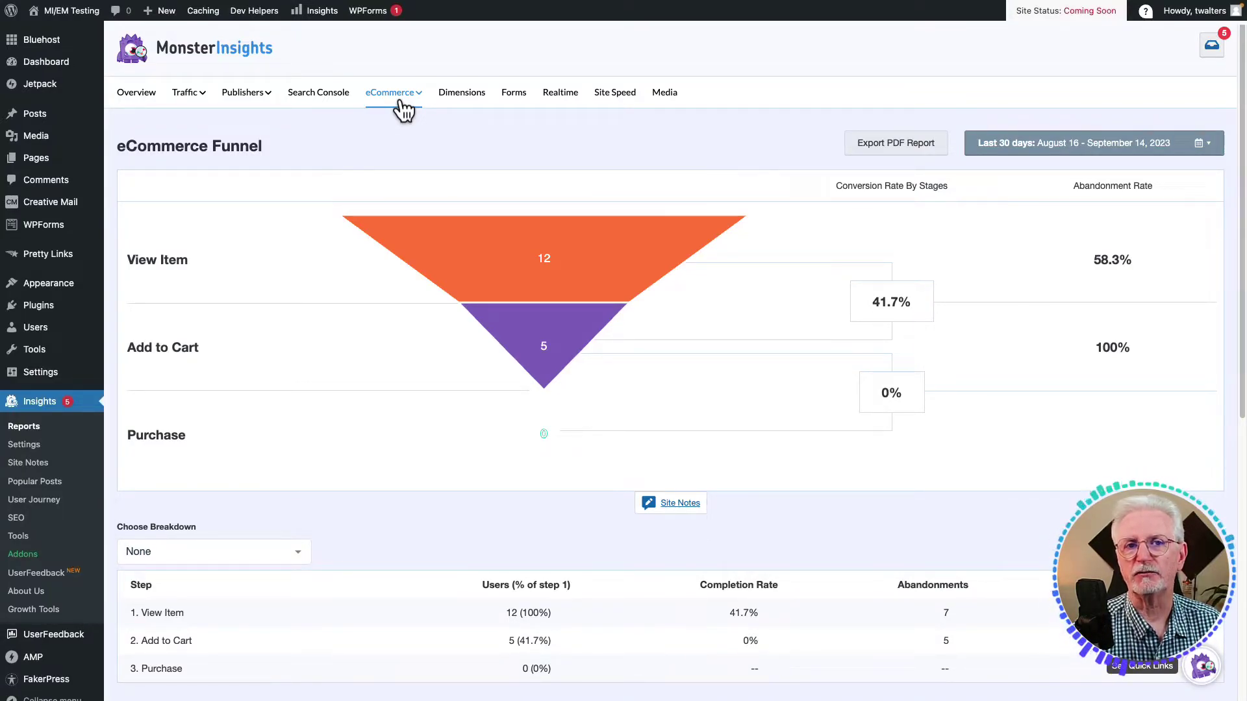
pyautogui.click(393, 93)
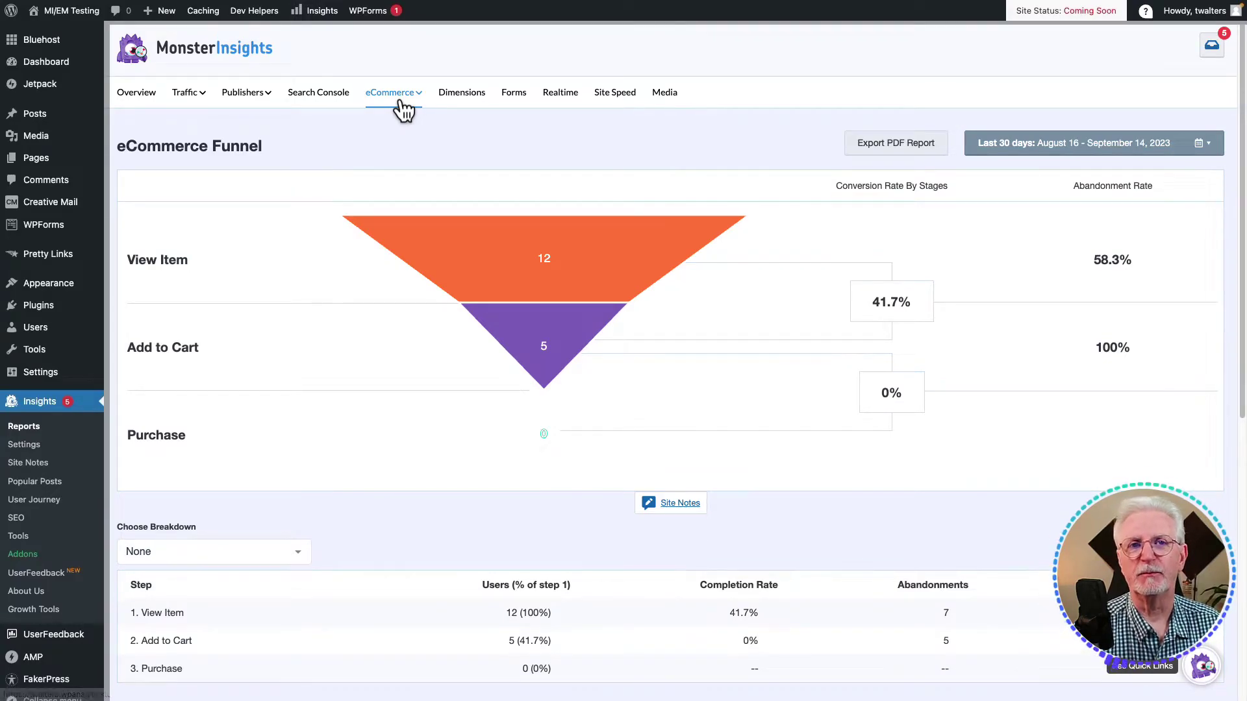
pyautogui.moveTo(405, 106)
pyautogui.click(546, 143)
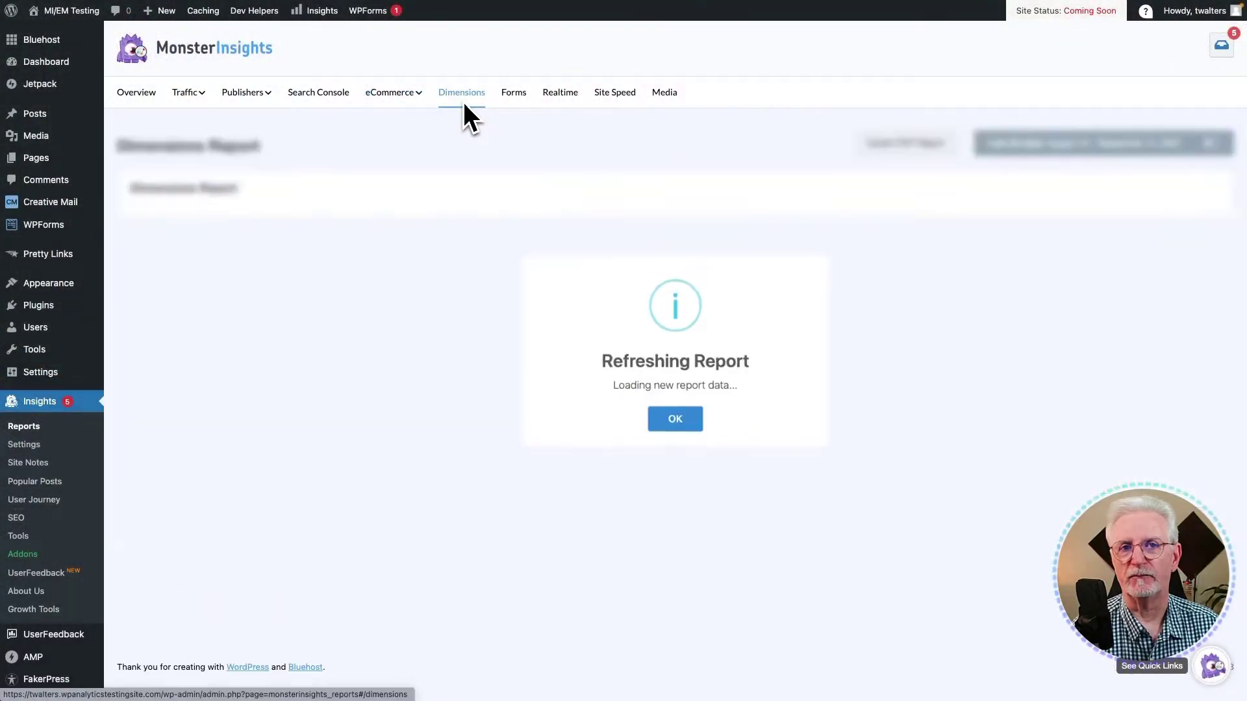
# - Review the Dimensions report, then view the Forms report and the Real-Time active users report
pyautogui.scroll(-1, 461, 108)
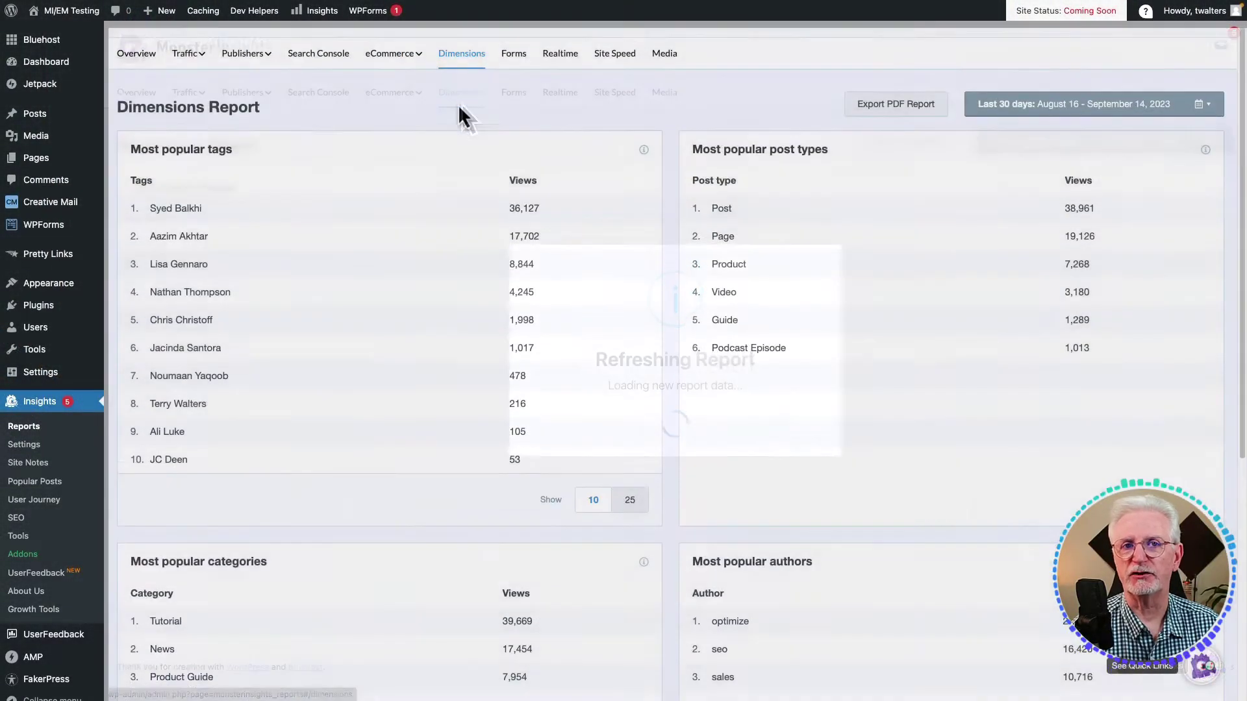
pyautogui.scroll(-3, 460, 114)
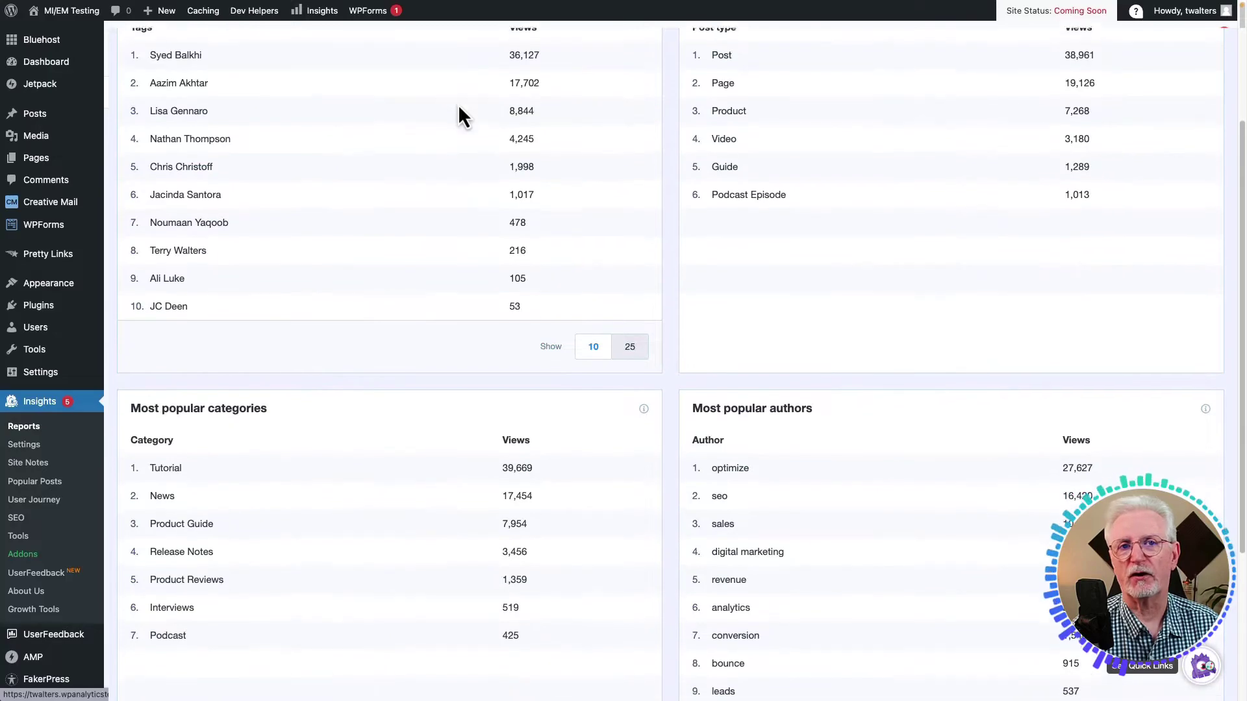
pyautogui.scroll(-3, 459, 108)
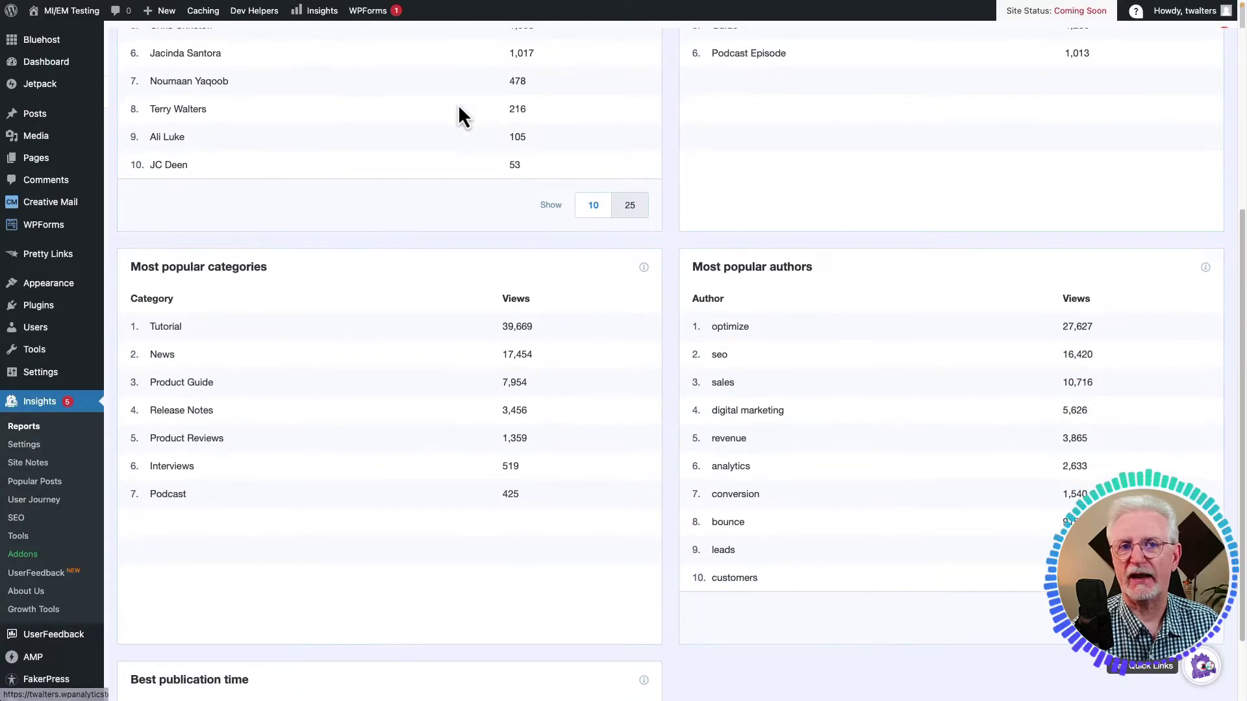
pyautogui.scroll(7, 458, 104)
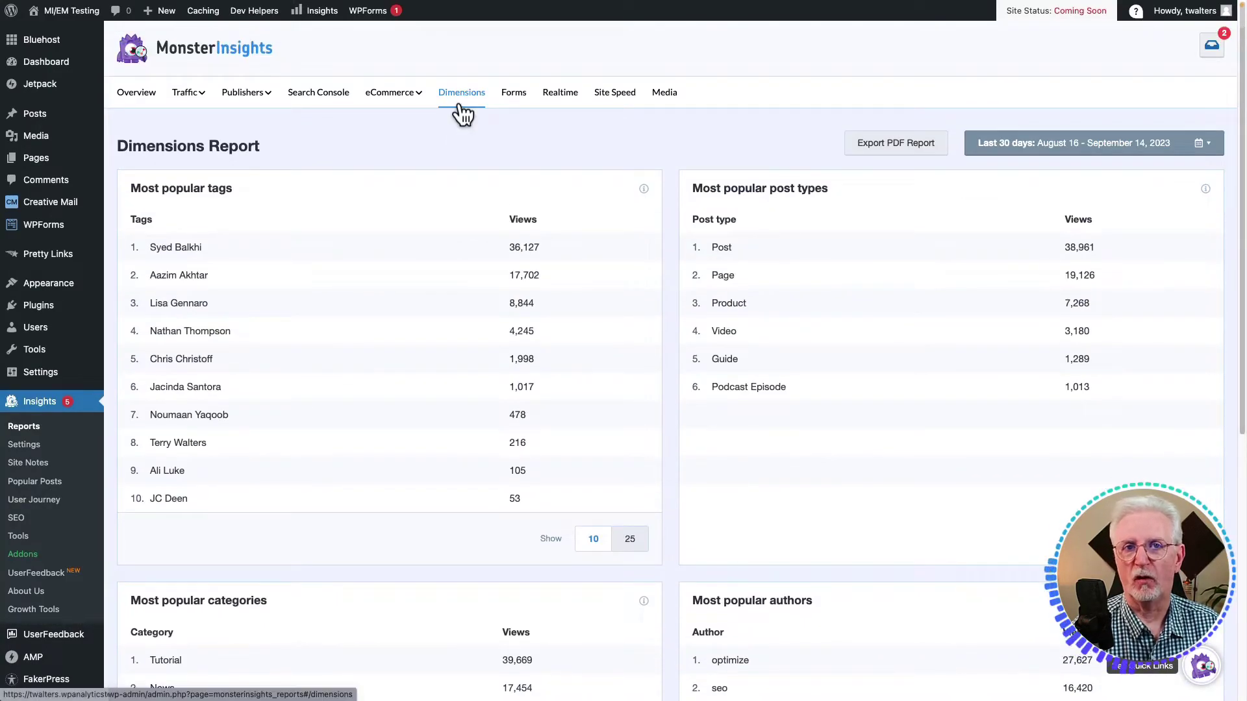
pyautogui.click(507, 93)
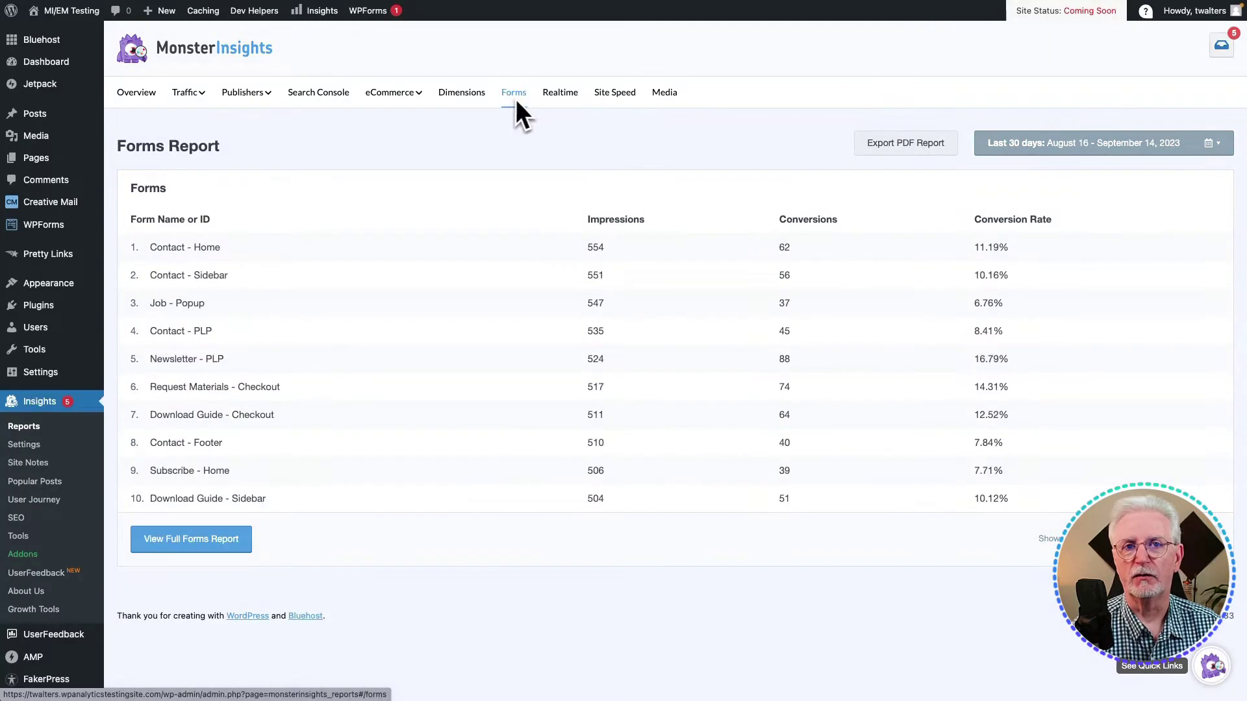
pyautogui.click(561, 96)
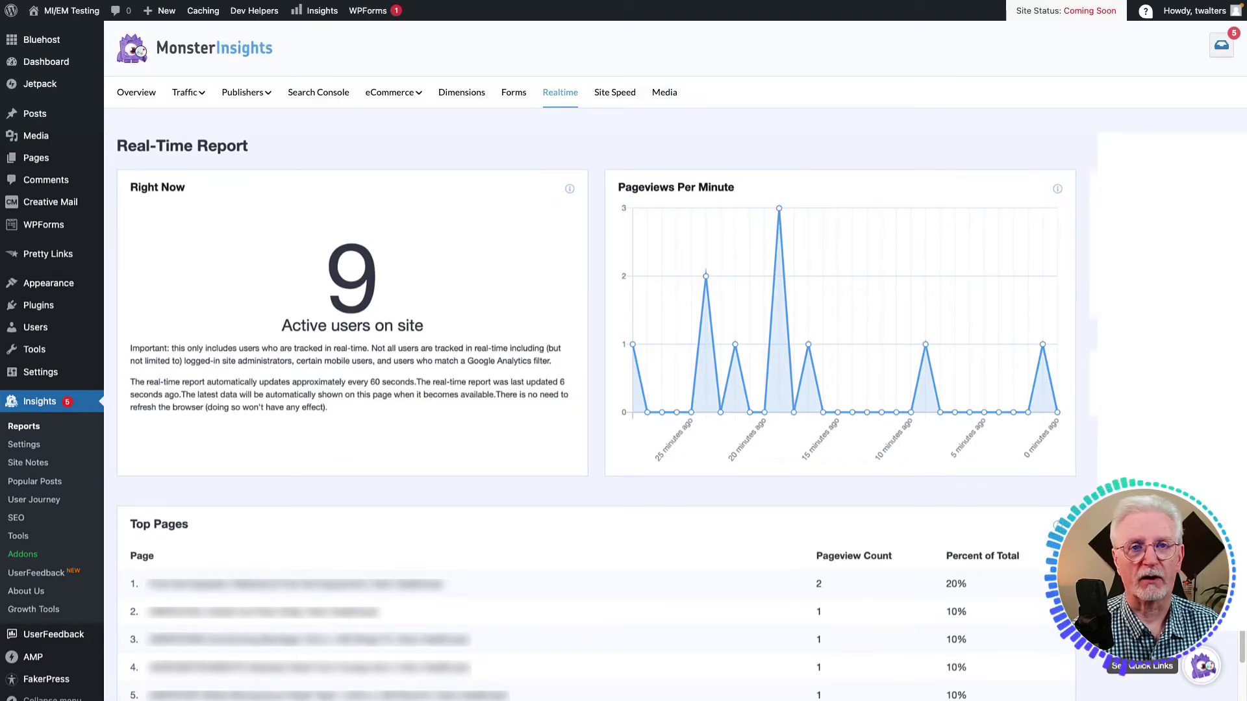
# - Check the Site Speed scores, then view the Media report's Video Details table of nine videos
pyautogui.click(616, 99)
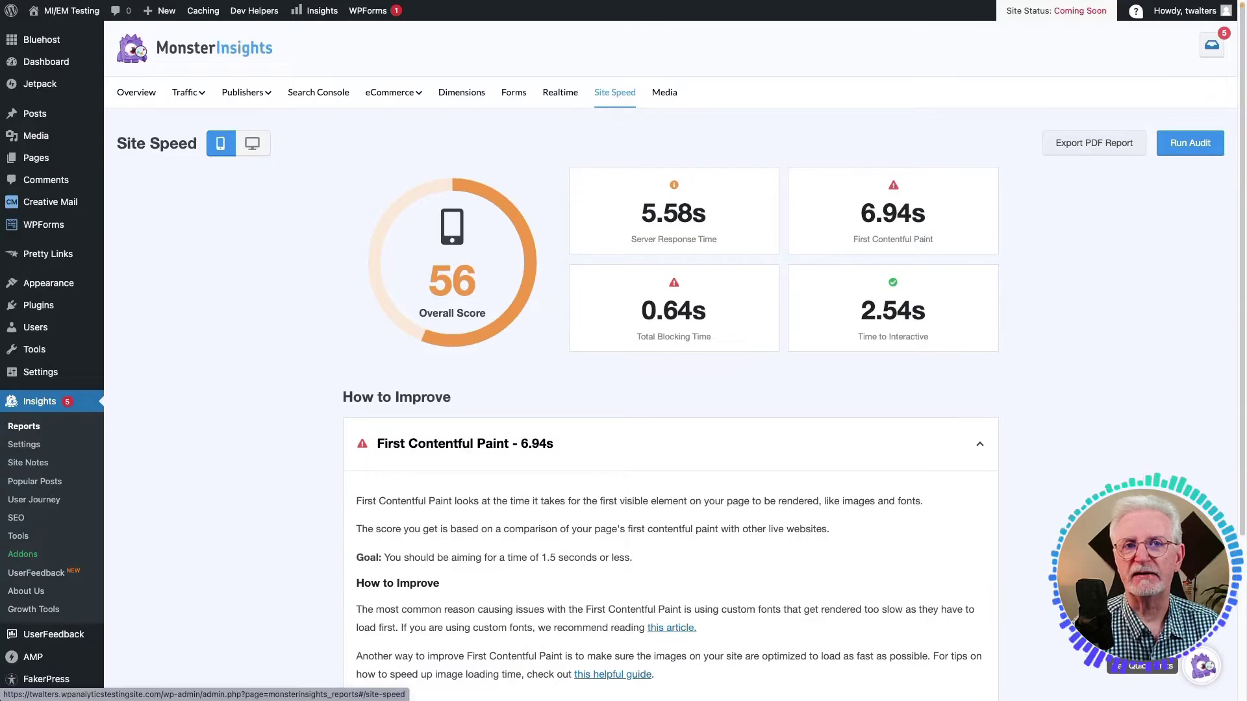
pyautogui.click(662, 94)
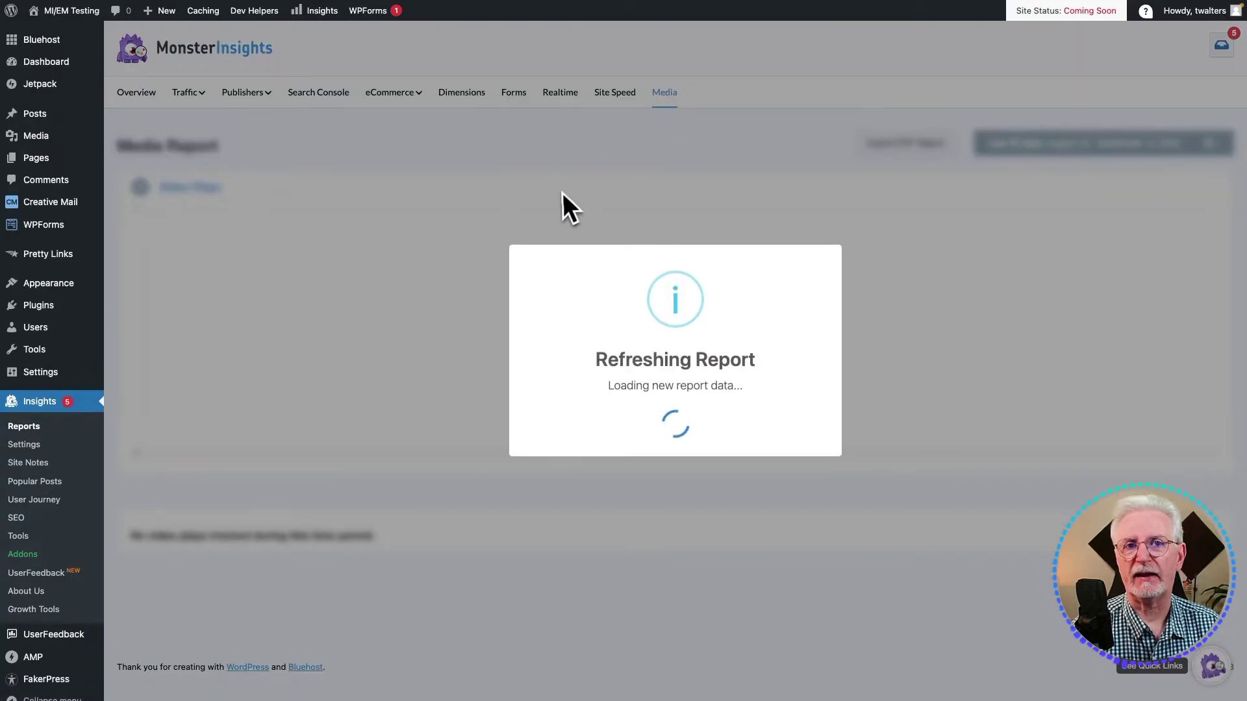
pyautogui.scroll(-1, 559, 193)
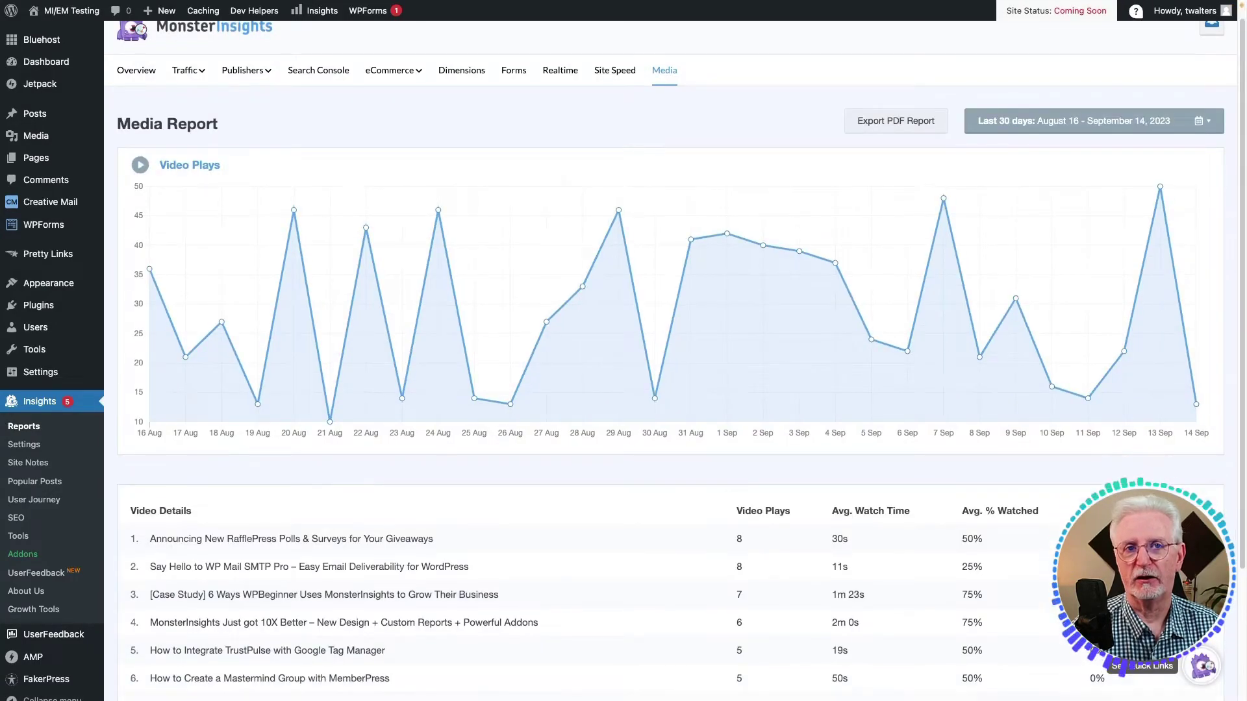
pyautogui.scroll(-3, 559, 193)
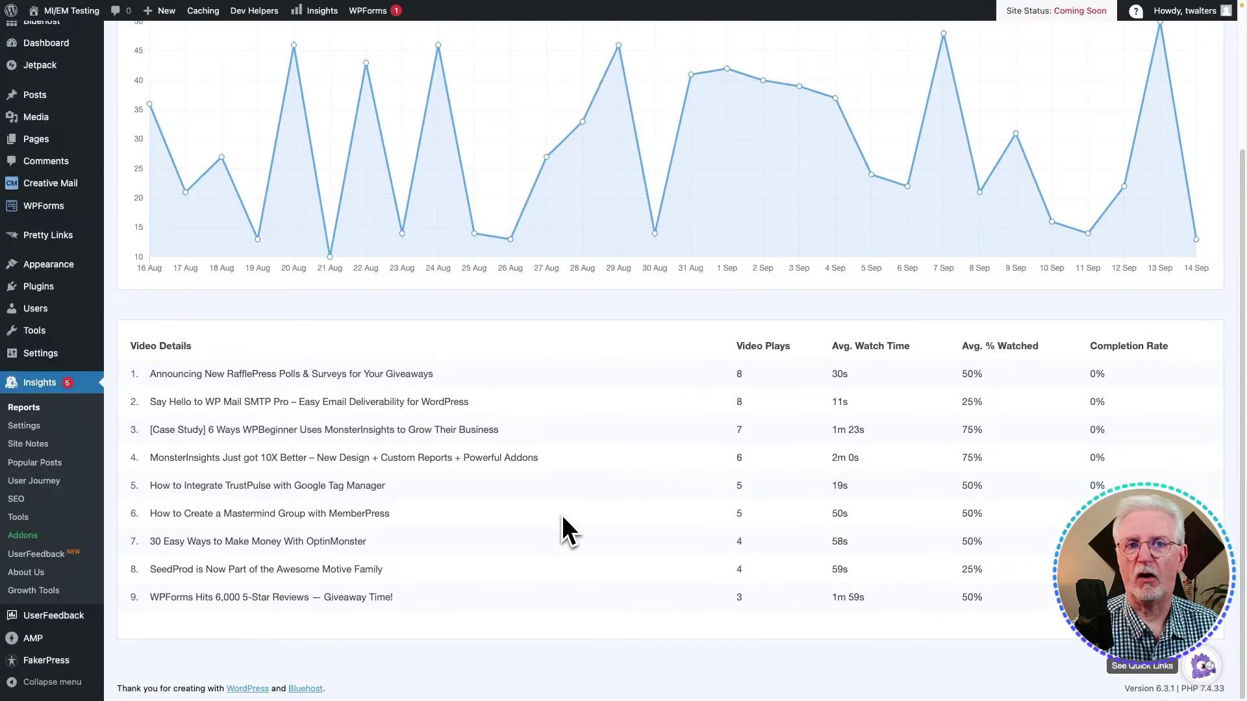